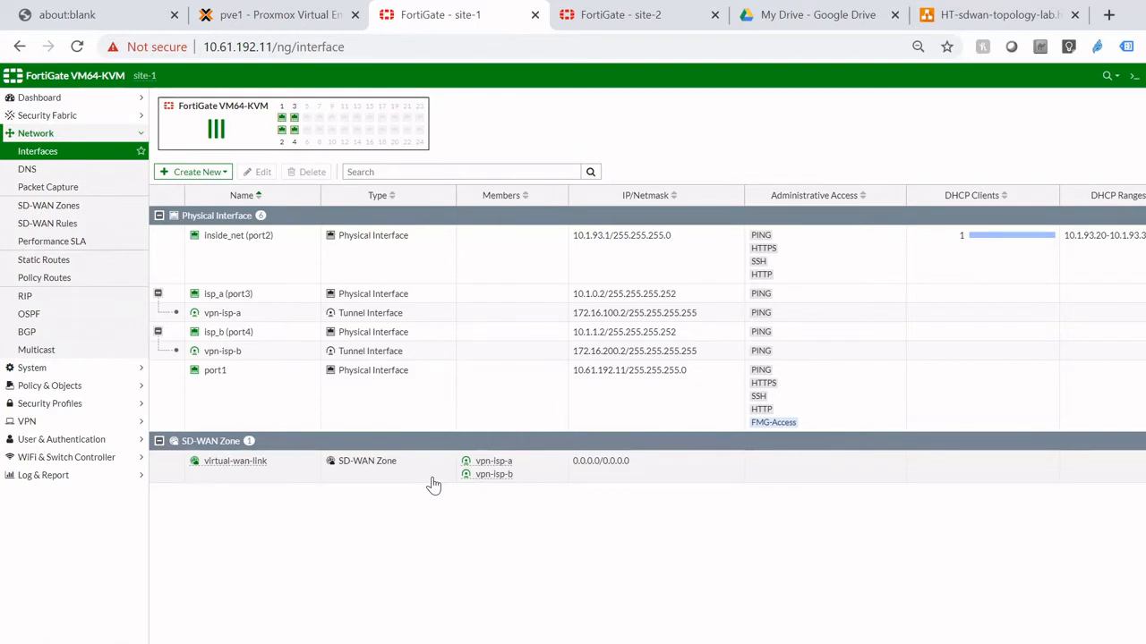
Review the members of the virtual-wan-link SD-WAN zone and the packet loss of the remote performance SLA.
{"action": "left_click", "coordinate": [102, 208]}
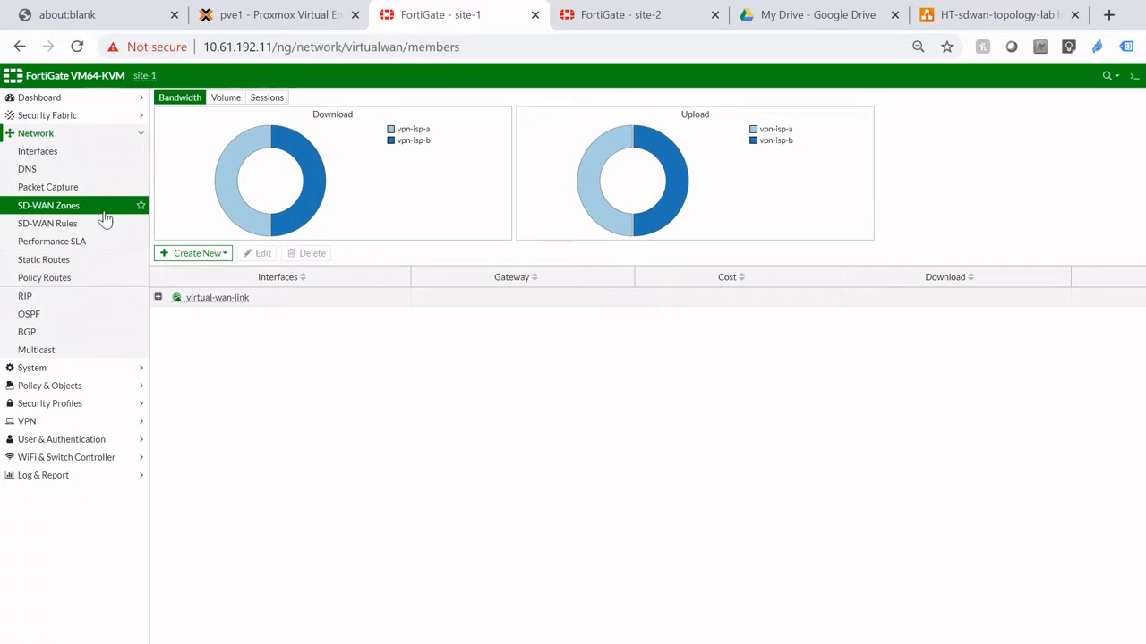
{"action": "left_click", "coordinate": [157, 298]}
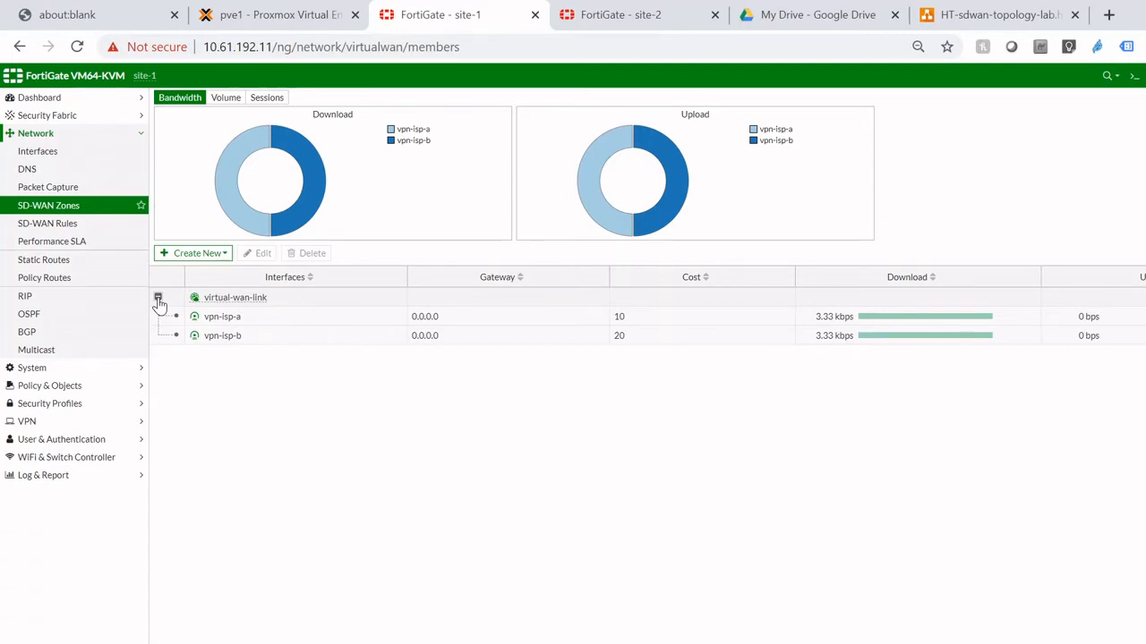
{"action": "left_click", "coordinate": [90, 242]}
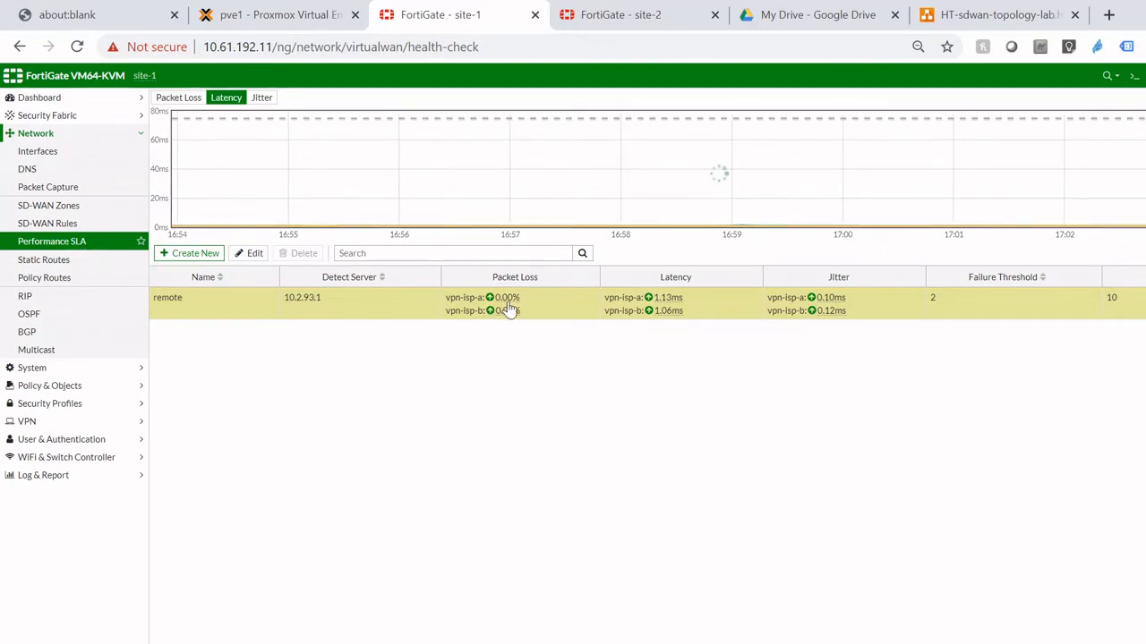
{"action": "mouse_move", "coordinate": [514, 310]}
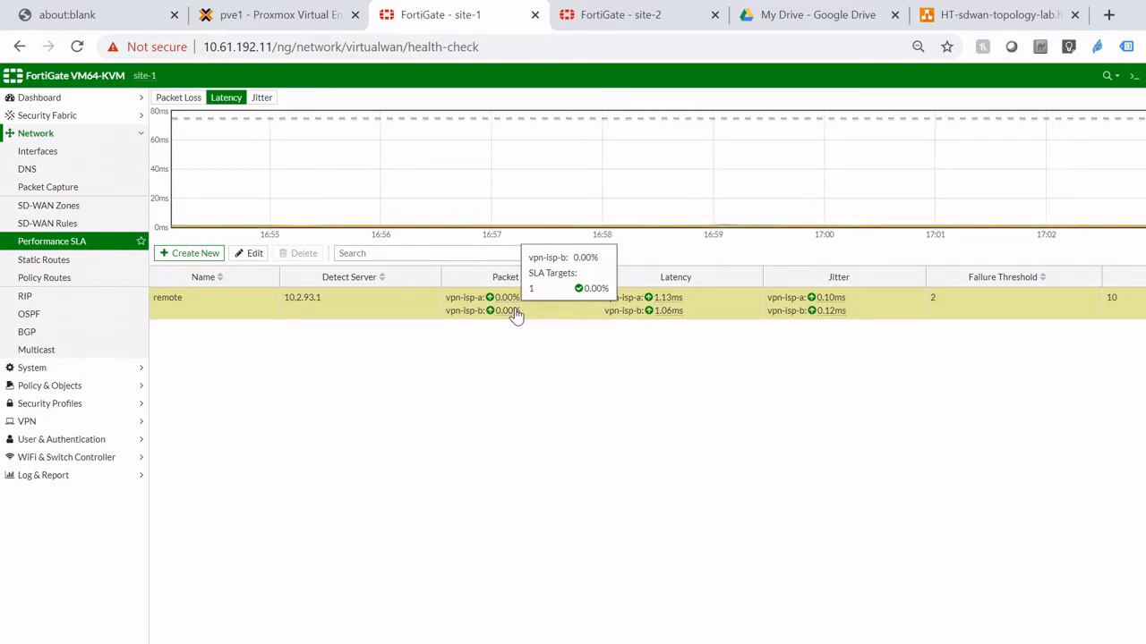
Inspect the best_latency_cost SD-WAN rule's interface preference and required SLA target, and open the static routes.
{"action": "left_click", "coordinate": [103, 226]}
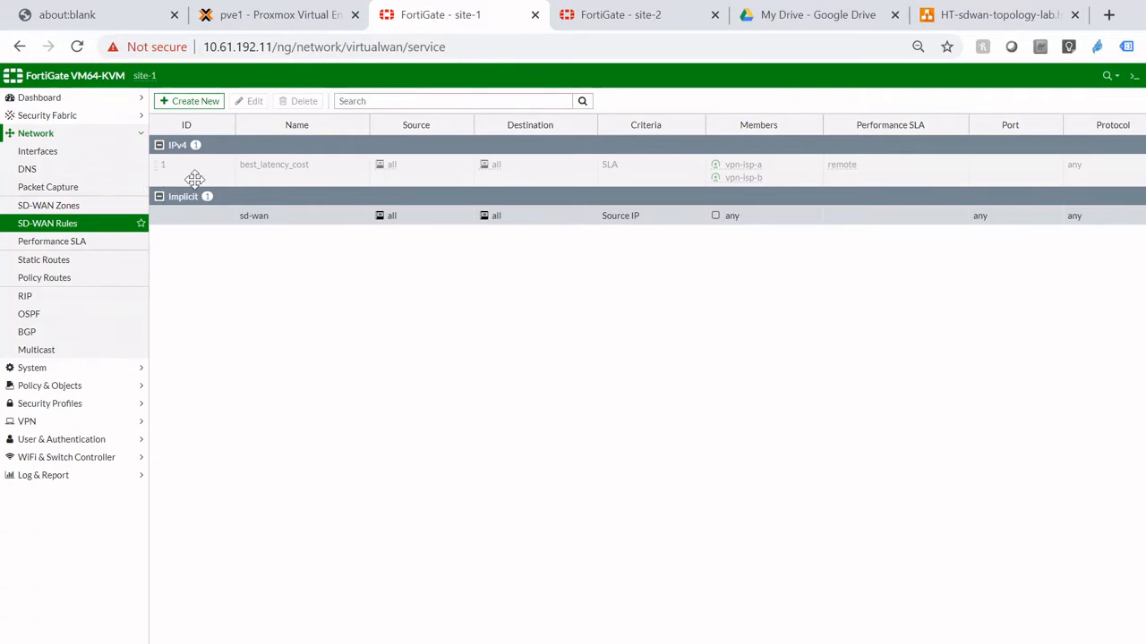
{"action": "left_click", "coordinate": [231, 162]}
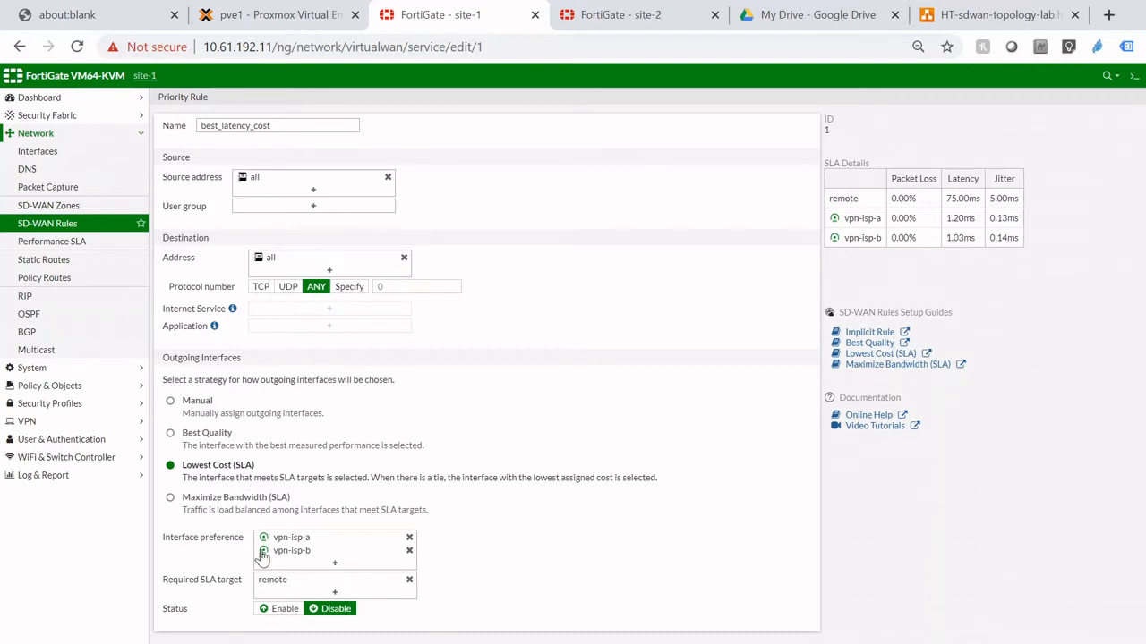
{"action": "mouse_move", "coordinate": [279, 560]}
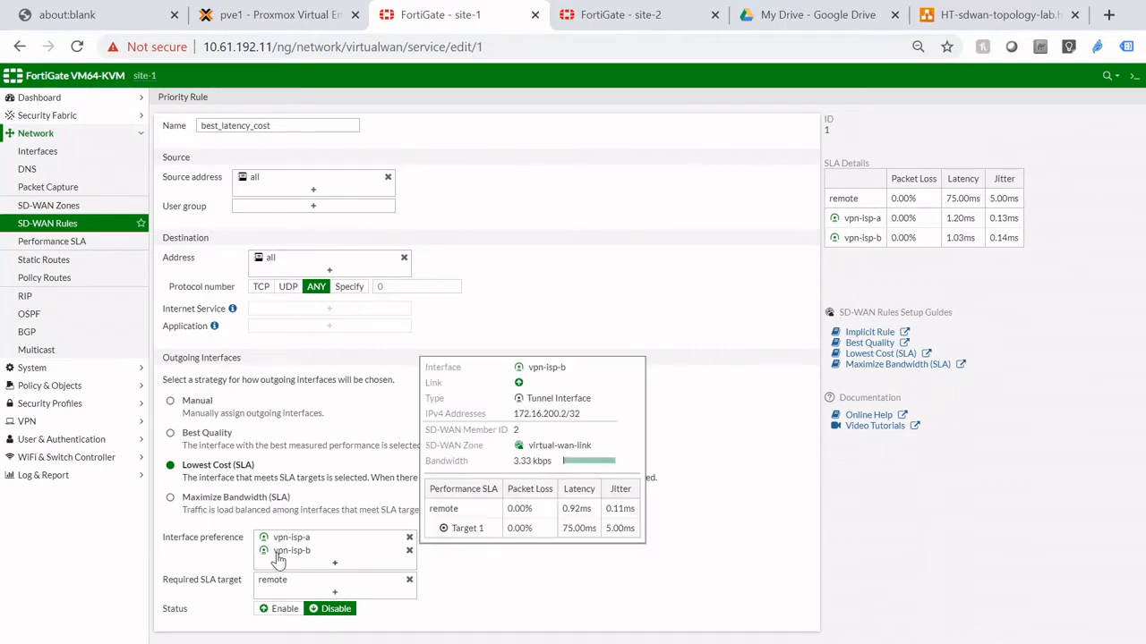
{"action": "mouse_move", "coordinate": [281, 591]}
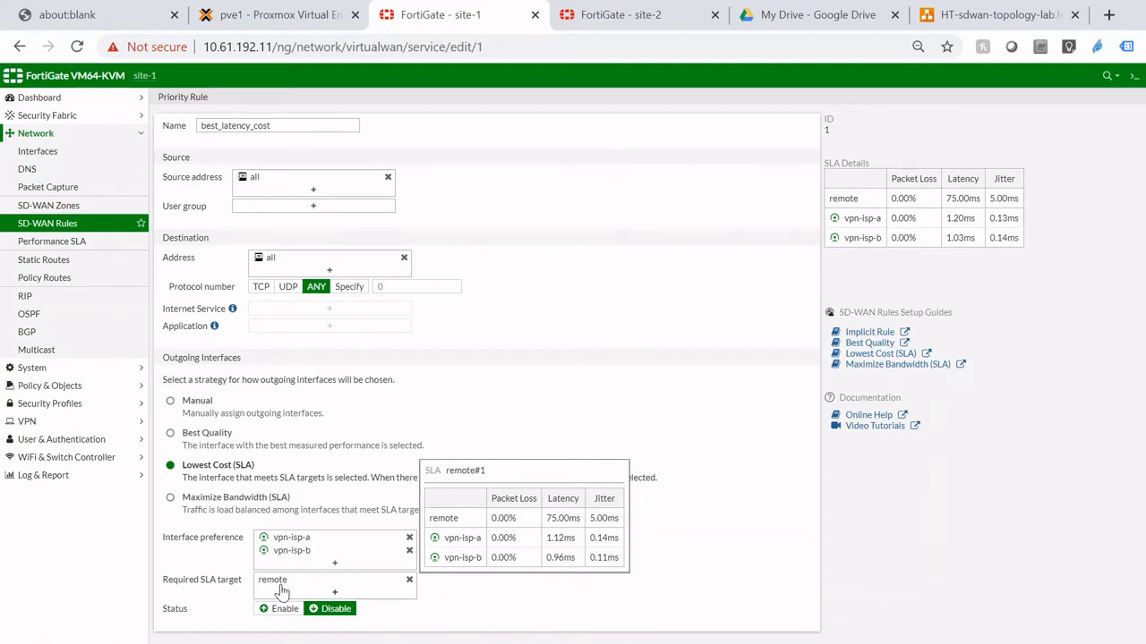
{"action": "left_click", "coordinate": [104, 266]}
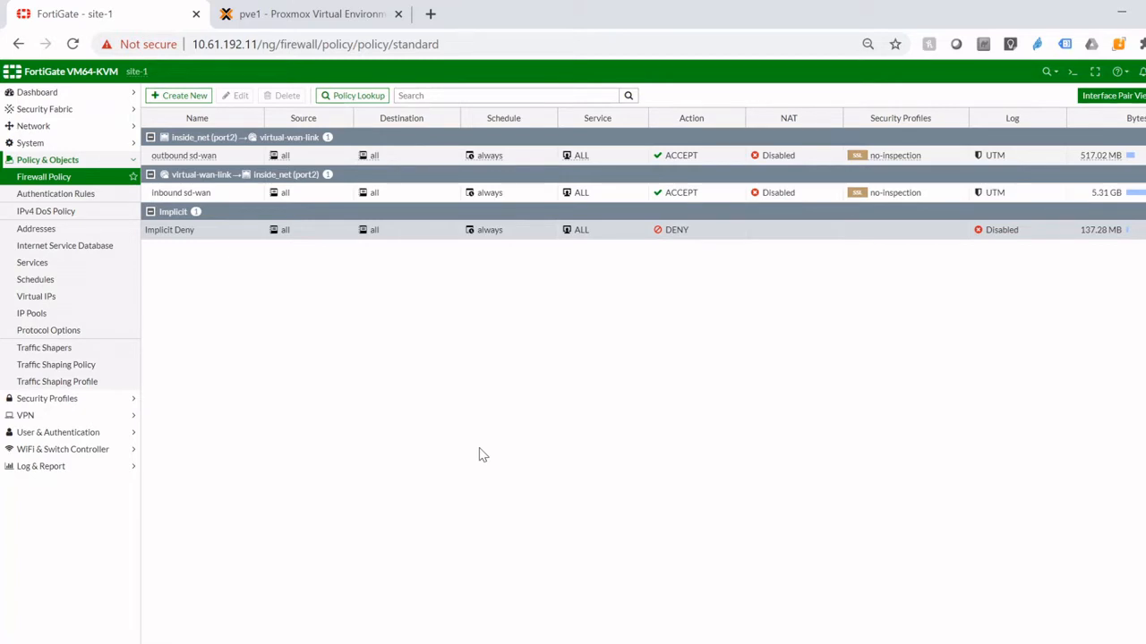
Switch to Proxmox, open a command prompt in the 1021 (win7-user1) console and ping 10.2.93.20.
{"action": "left_click", "coordinate": [352, 27]}
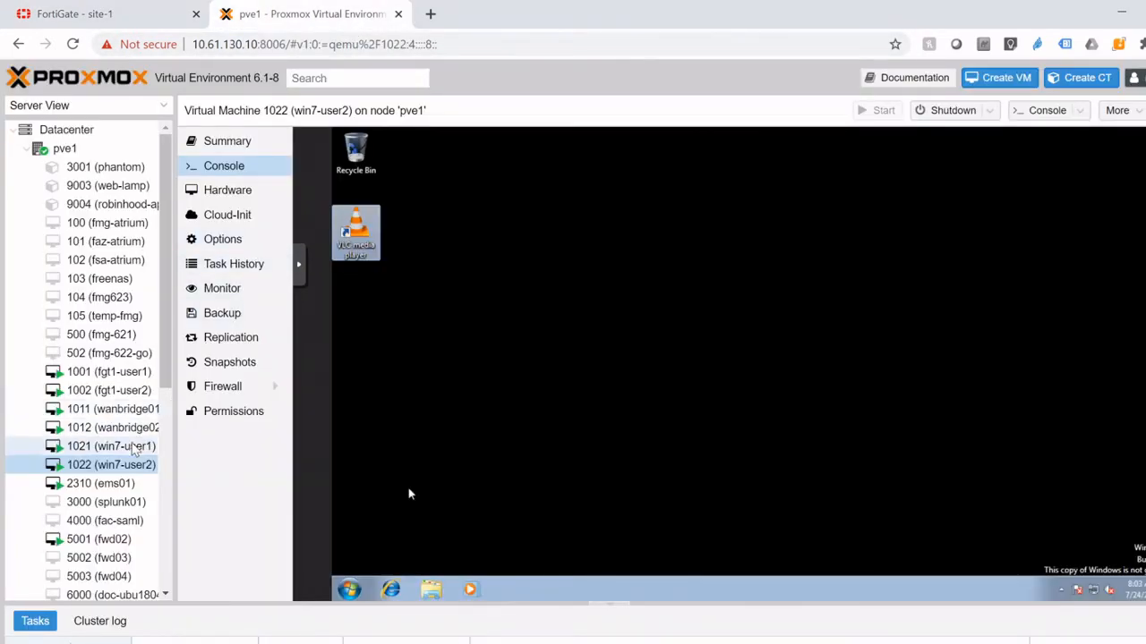
{"action": "left_click", "coordinate": [136, 446]}
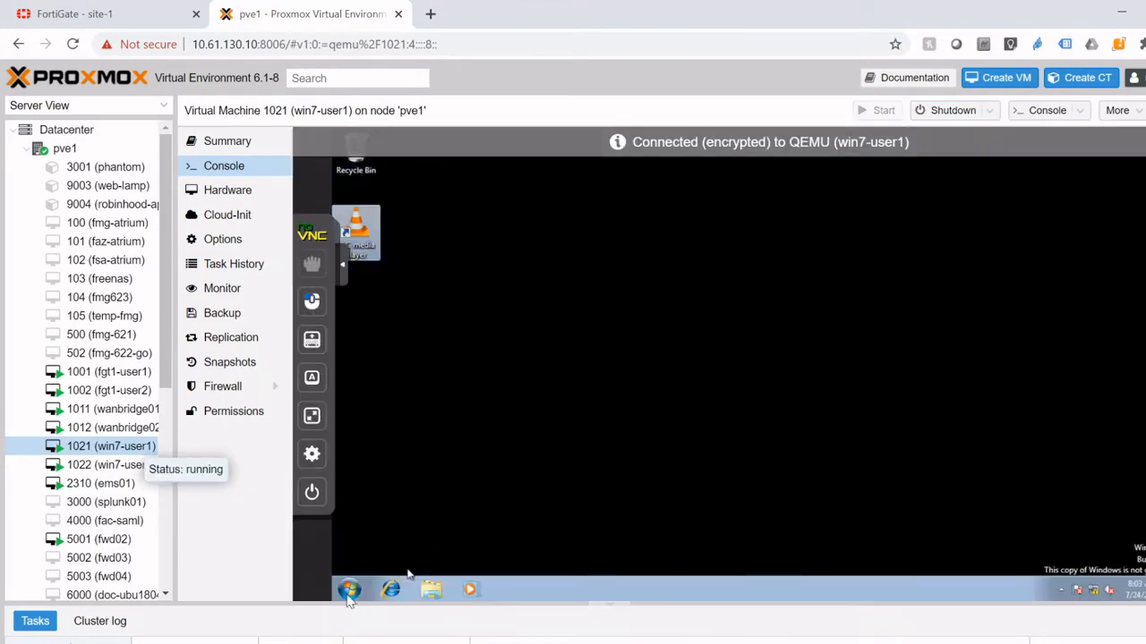
{"action": "left_click", "coordinate": [349, 592]}
{"action": "type", "text": "cmd"}
{"action": "key", "text": "Return"}
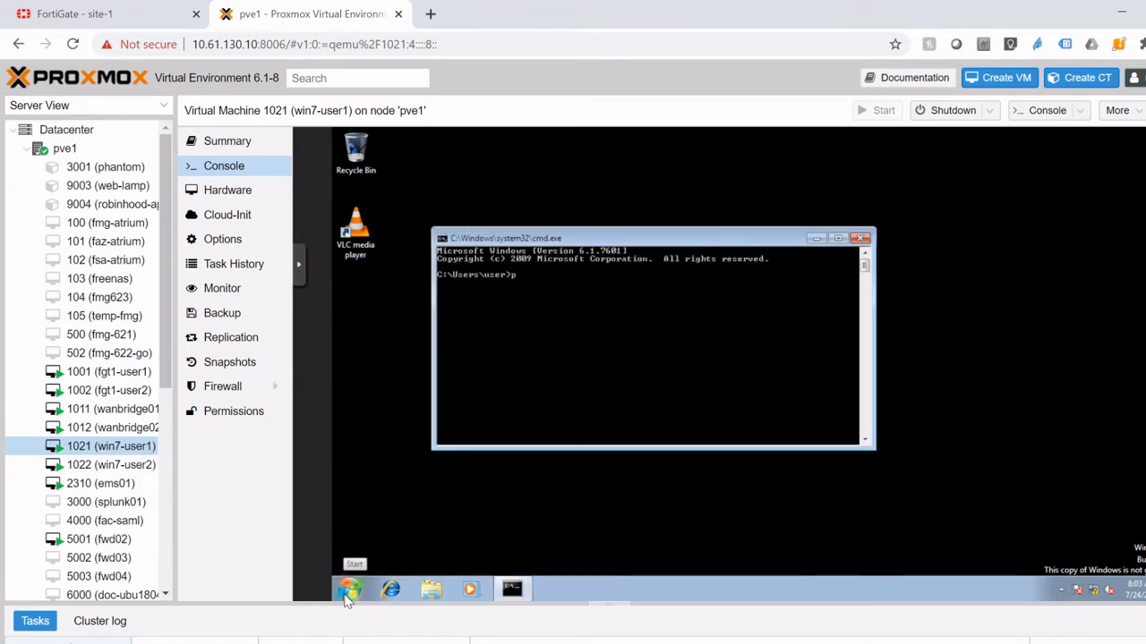
{"action": "type", "text": "ping 10.2.93.20"}
{"action": "key", "text": "Return"}
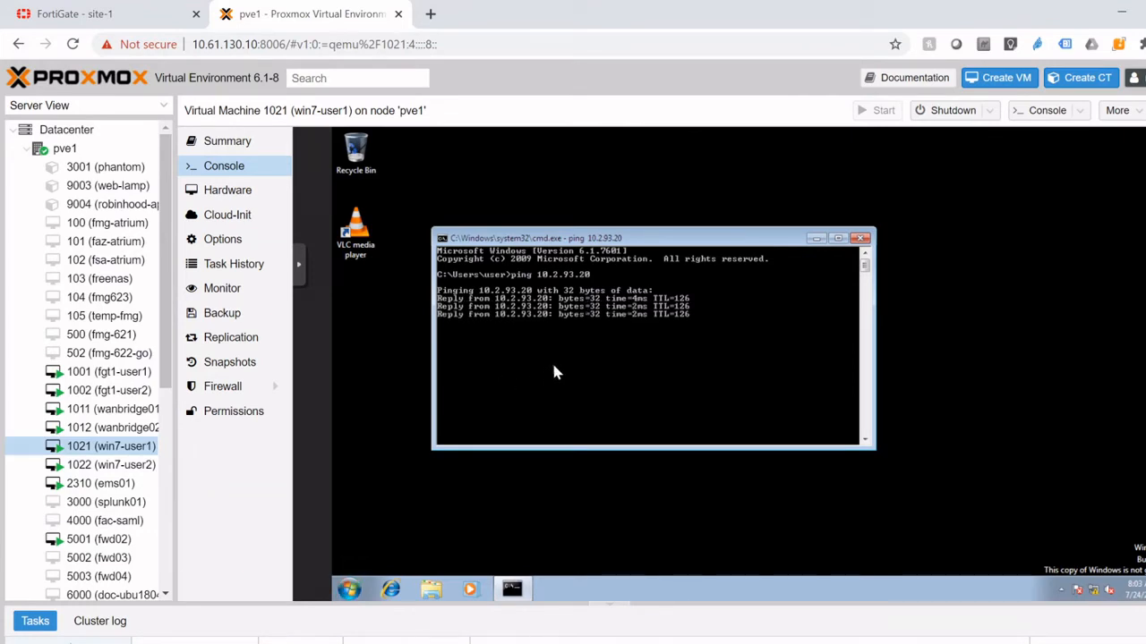
Switch to the FortiGate site-1 interface and examine the FortiView sessions for the ping traffic.
{"action": "left_click", "coordinate": [135, 15]}
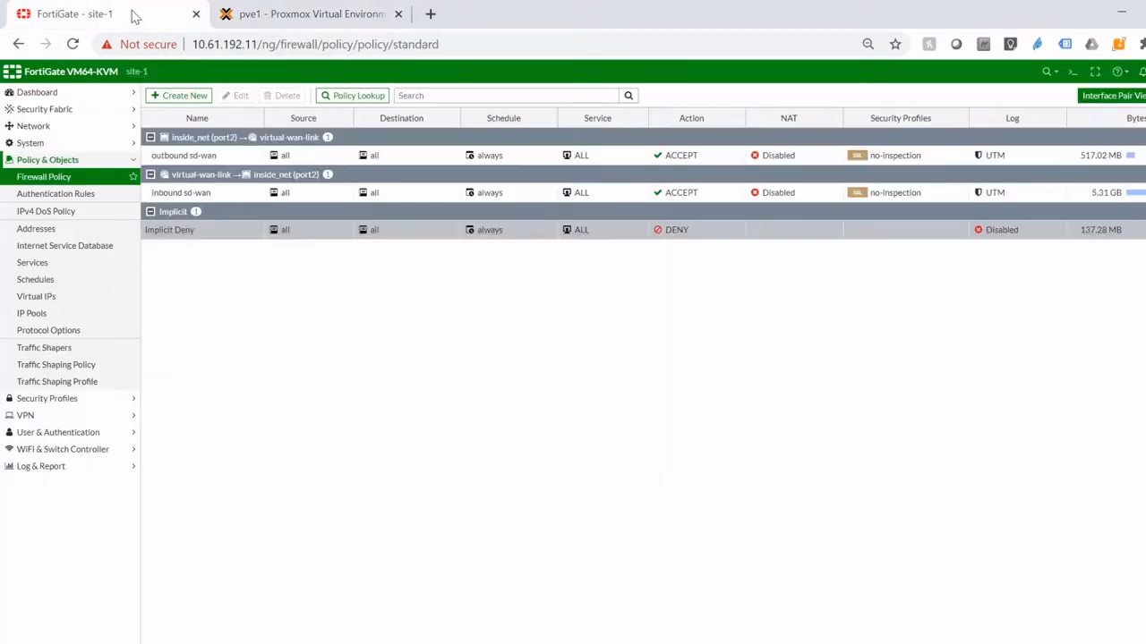
{"action": "left_click", "coordinate": [66, 96]}
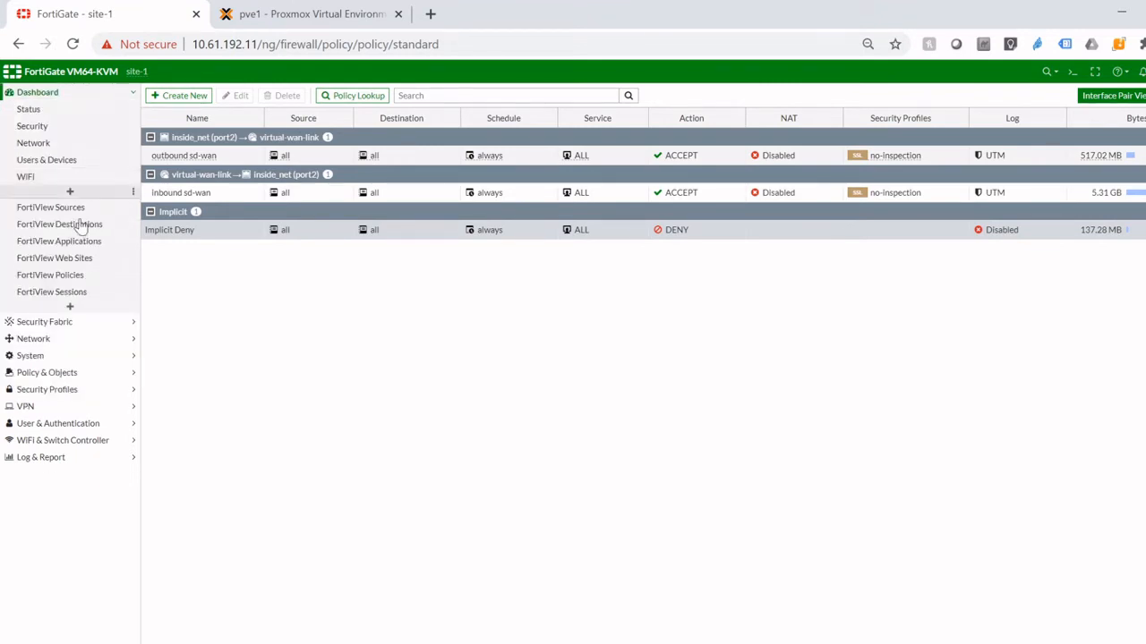
{"action": "left_click", "coordinate": [80, 292]}
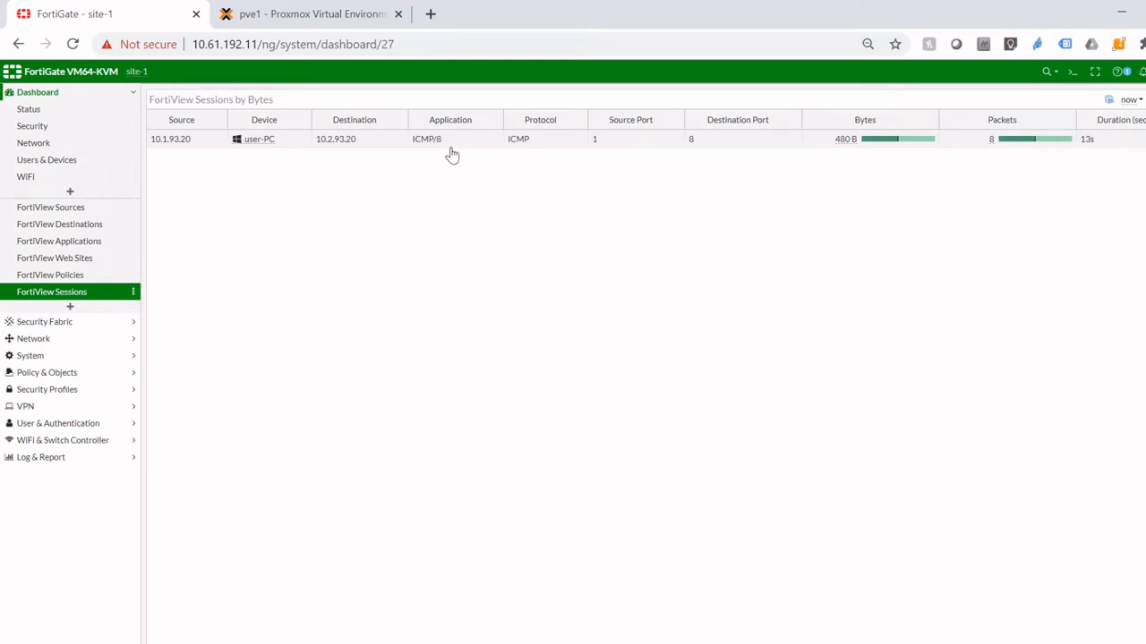
Switch to Proxmox and, in the 1022 (win7-user2) console, set the Super Mario Bros. 3 Speed Run MP4 as VLC's streaming source.
{"action": "left_click", "coordinate": [308, 22]}
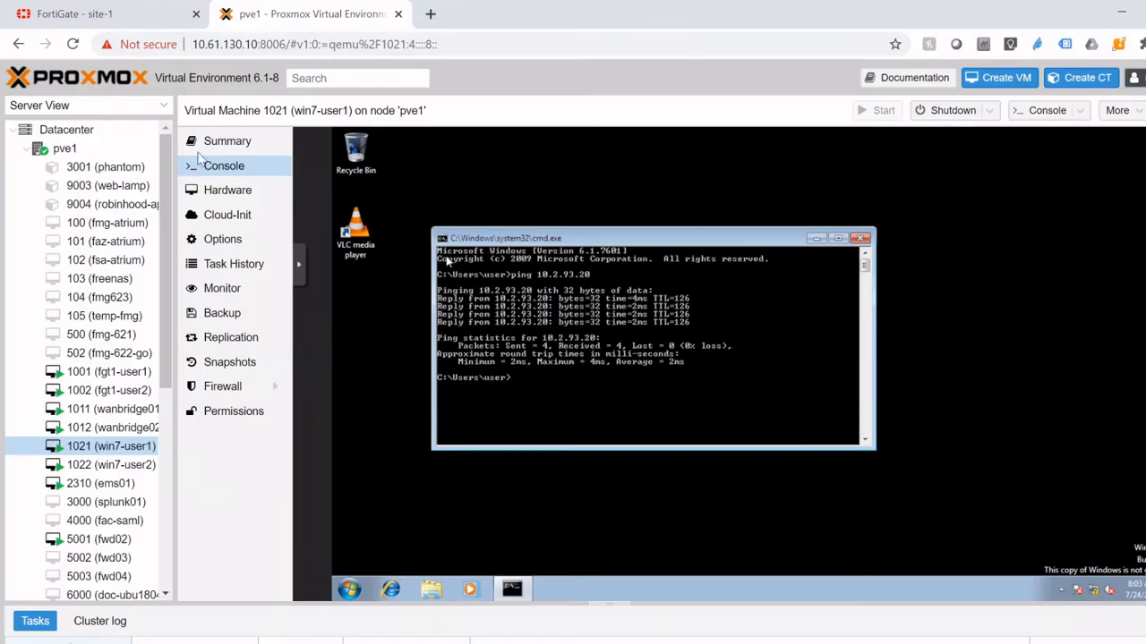
{"action": "left_click", "coordinate": [123, 466]}
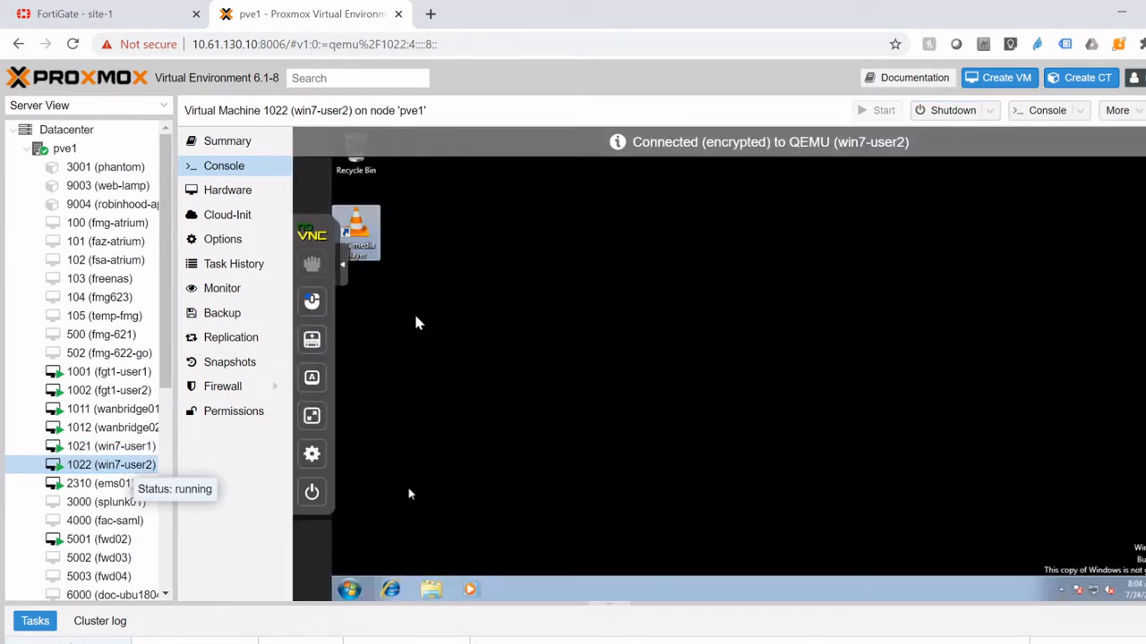
{"action": "double_click", "coordinate": [349, 230]}
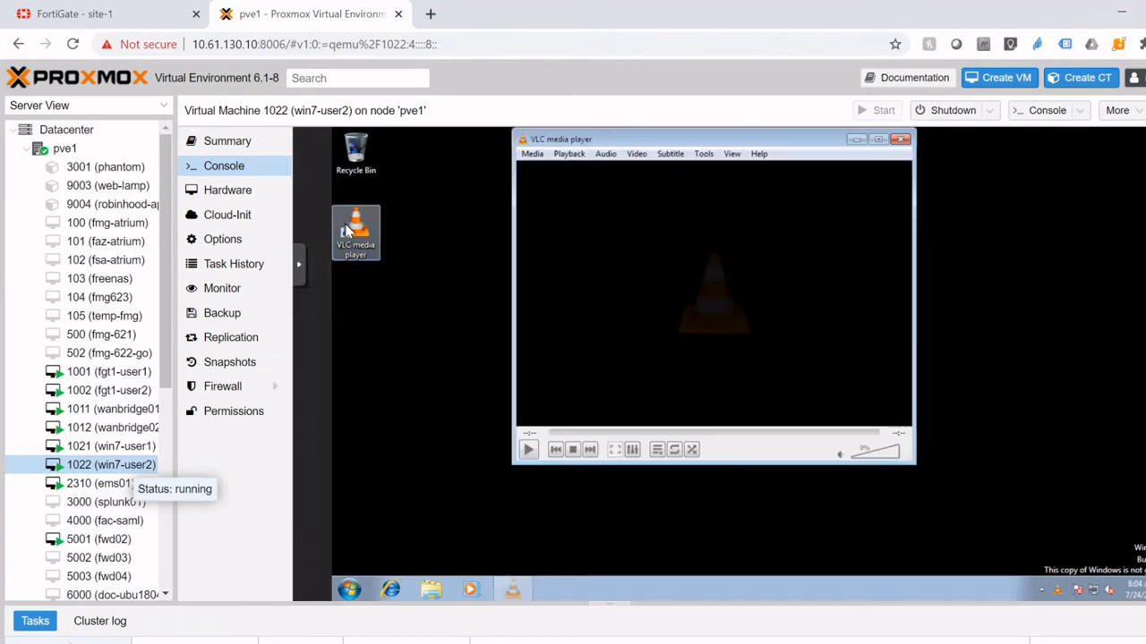
{"action": "left_click", "coordinate": [536, 154]}
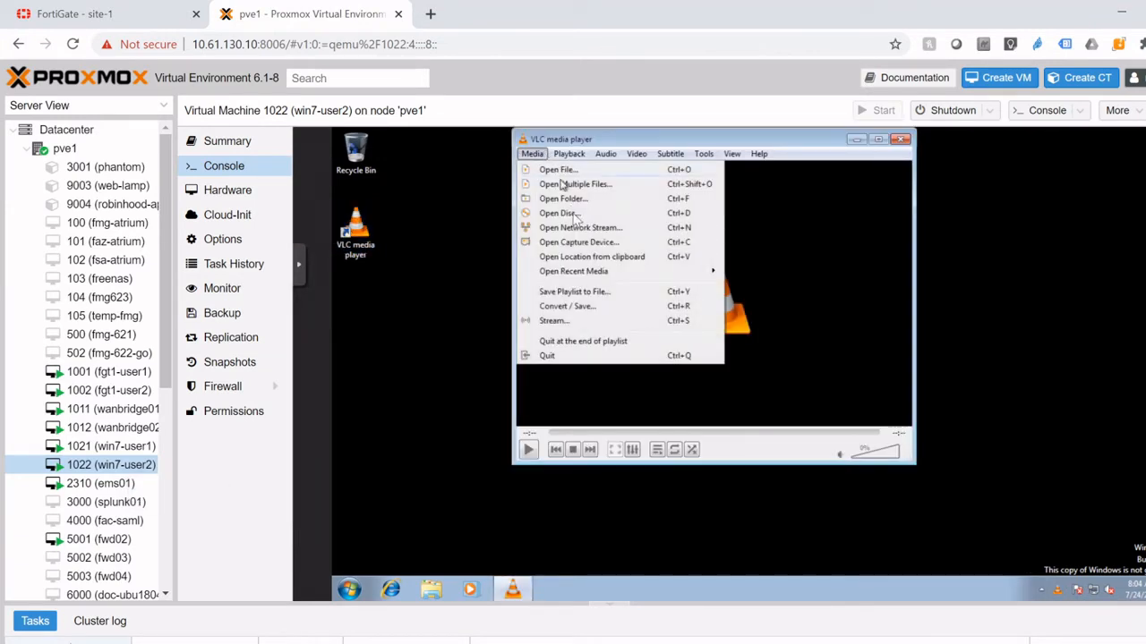
{"action": "left_click", "coordinate": [586, 320]}
{"action": "left_click", "coordinate": [834, 239]}
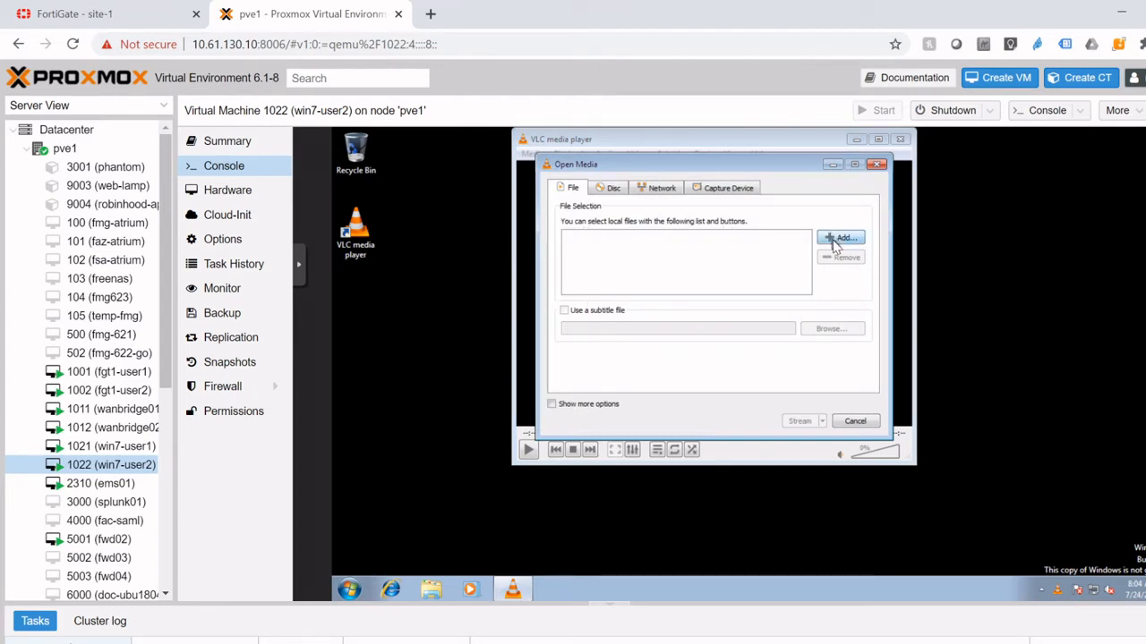
{"action": "double_click", "coordinate": [778, 284]}
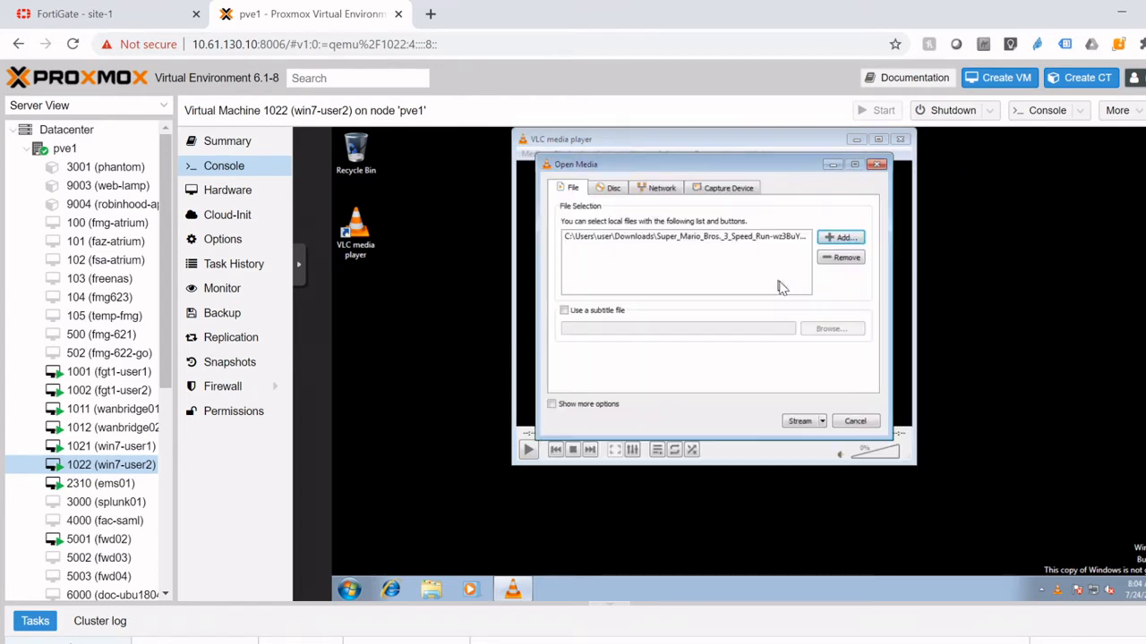
{"action": "left_click", "coordinate": [814, 422]}
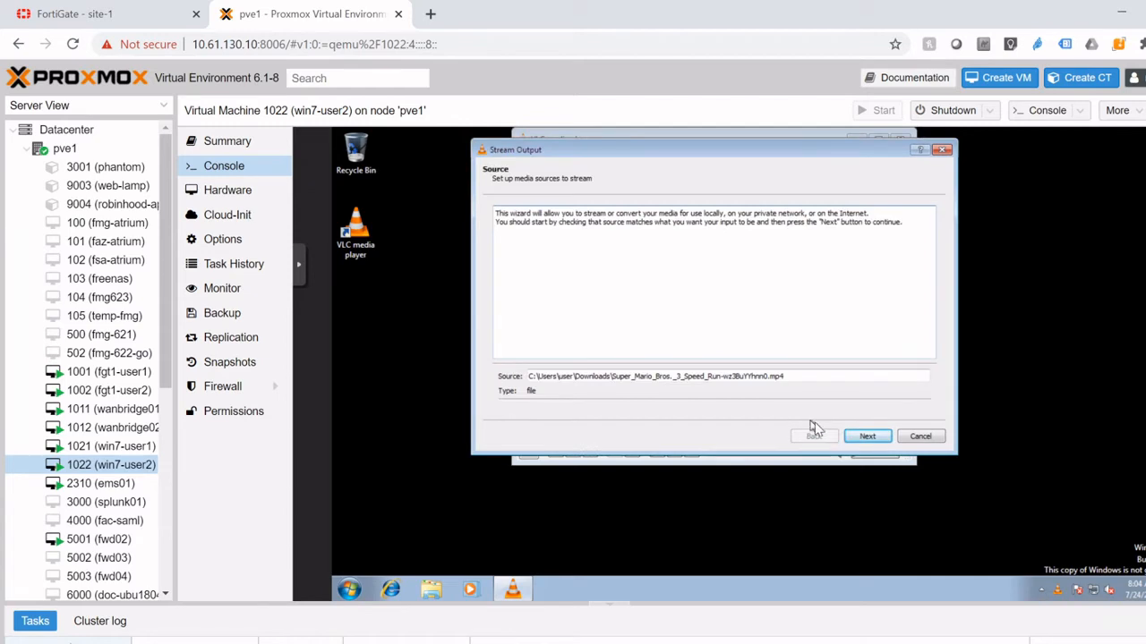
{"action": "left_click", "coordinate": [865, 437]}
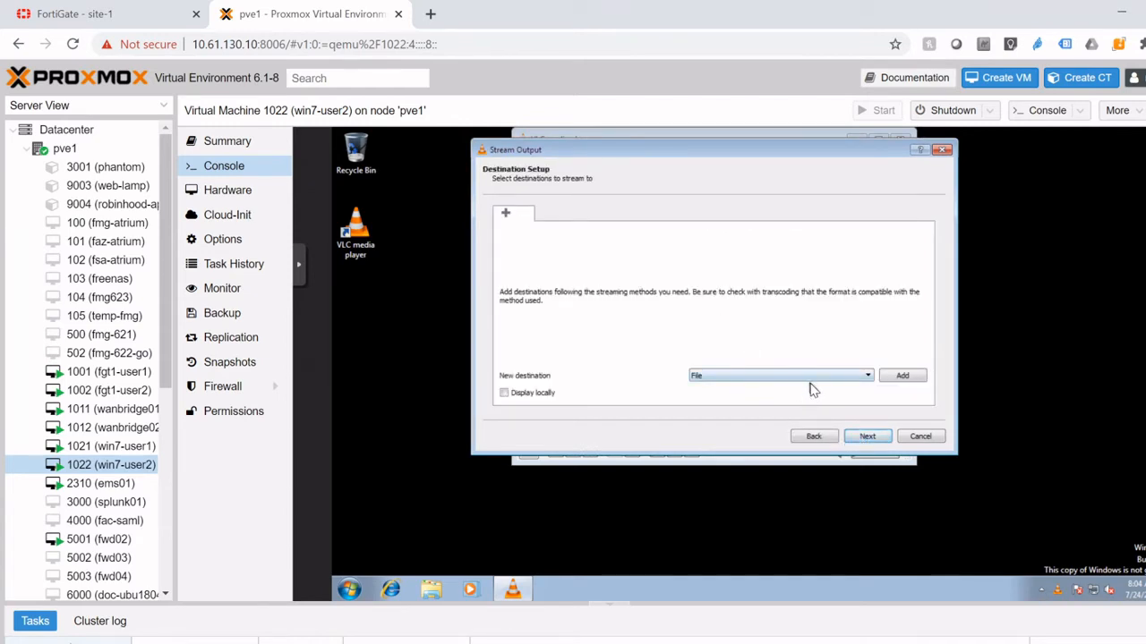
Add an HTTP destination on port 8080 with path /, disable transcoding and start the stream.
{"action": "left_click", "coordinate": [800, 377]}
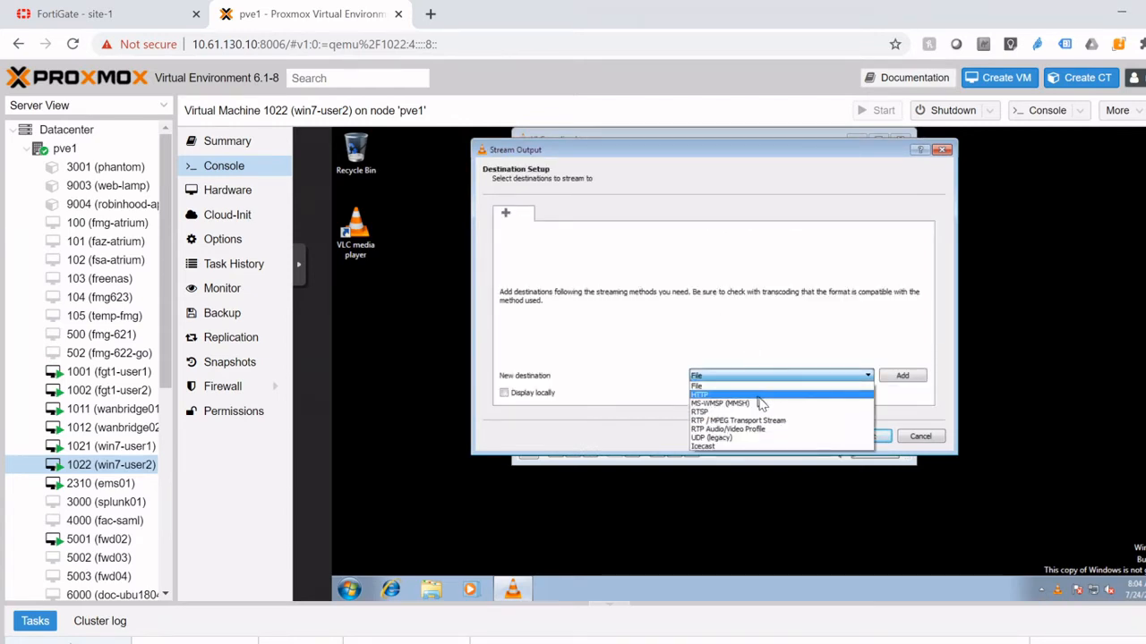
{"action": "left_click", "coordinate": [758, 396]}
{"action": "left_click", "coordinate": [906, 376]}
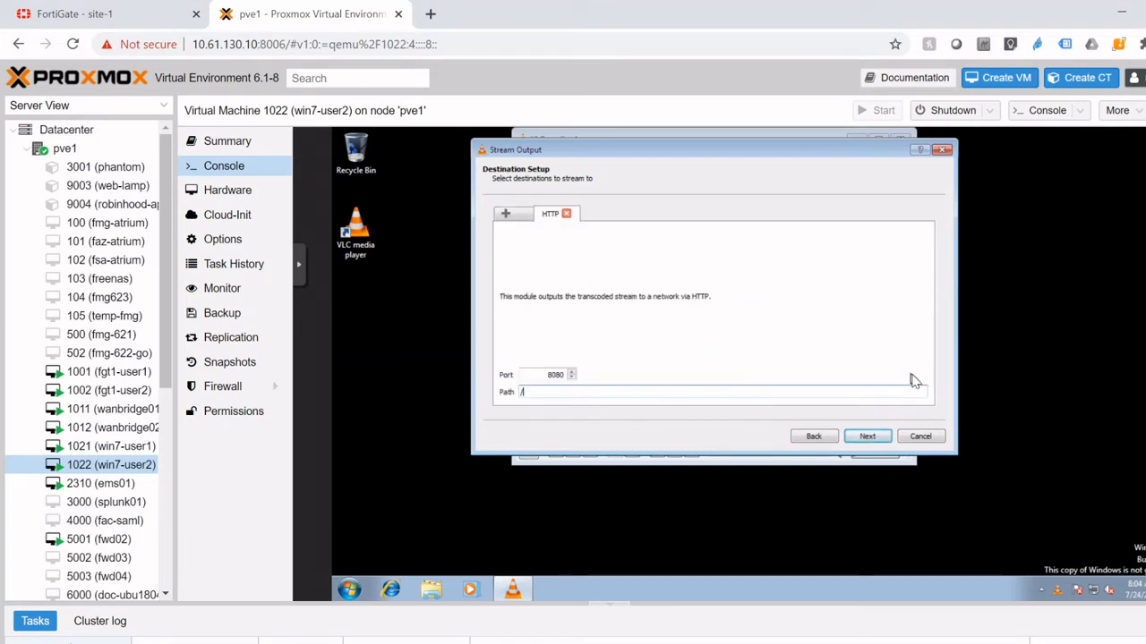
{"action": "left_click", "coordinate": [872, 436]}
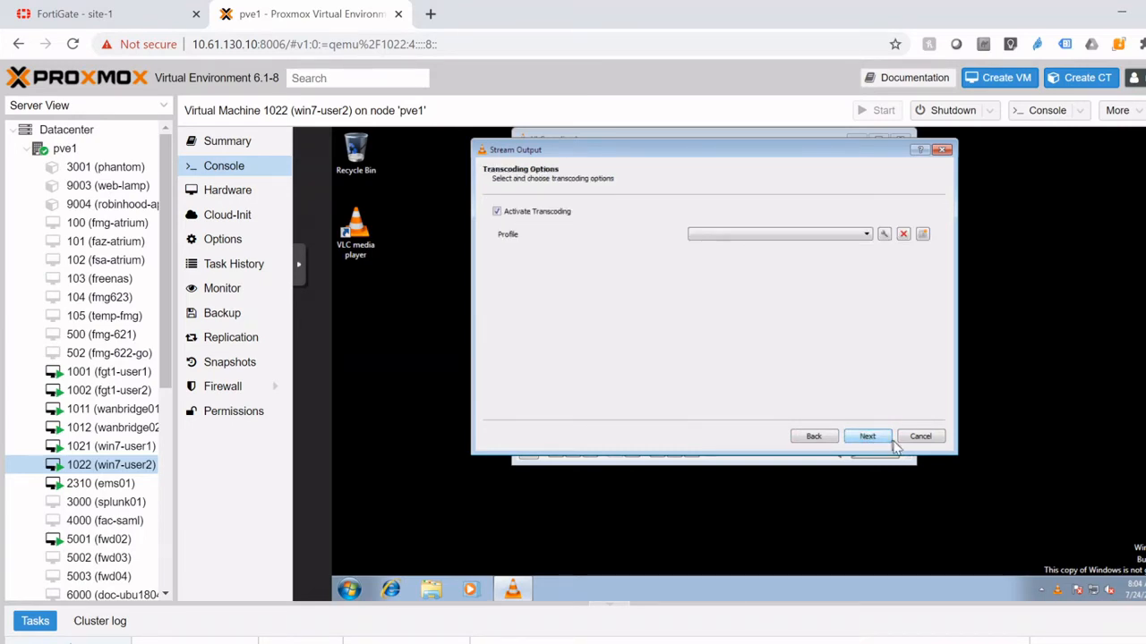
{"action": "left_click", "coordinate": [498, 213]}
{"action": "left_click", "coordinate": [870, 439]}
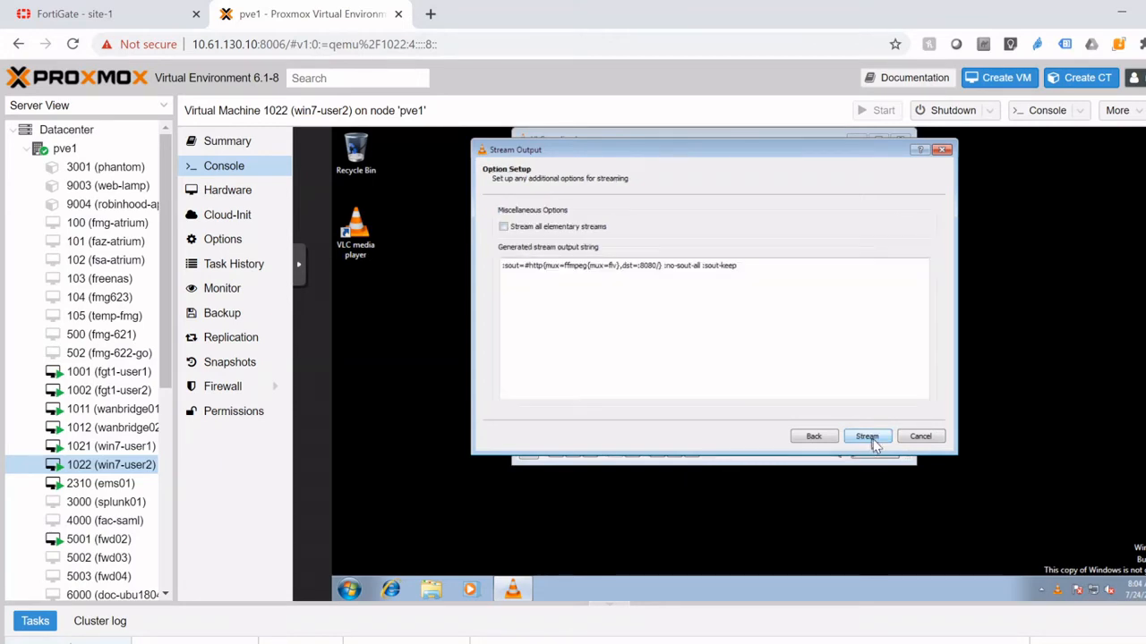
{"action": "left_click", "coordinate": [867, 437]}
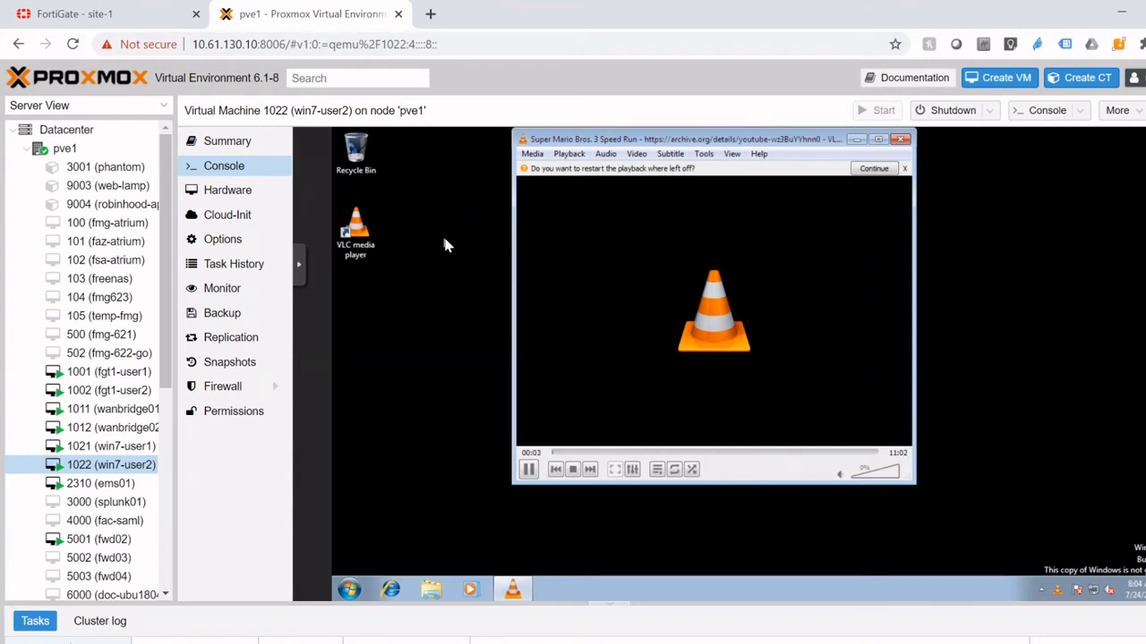
{"action": "left_click", "coordinate": [131, 444]}
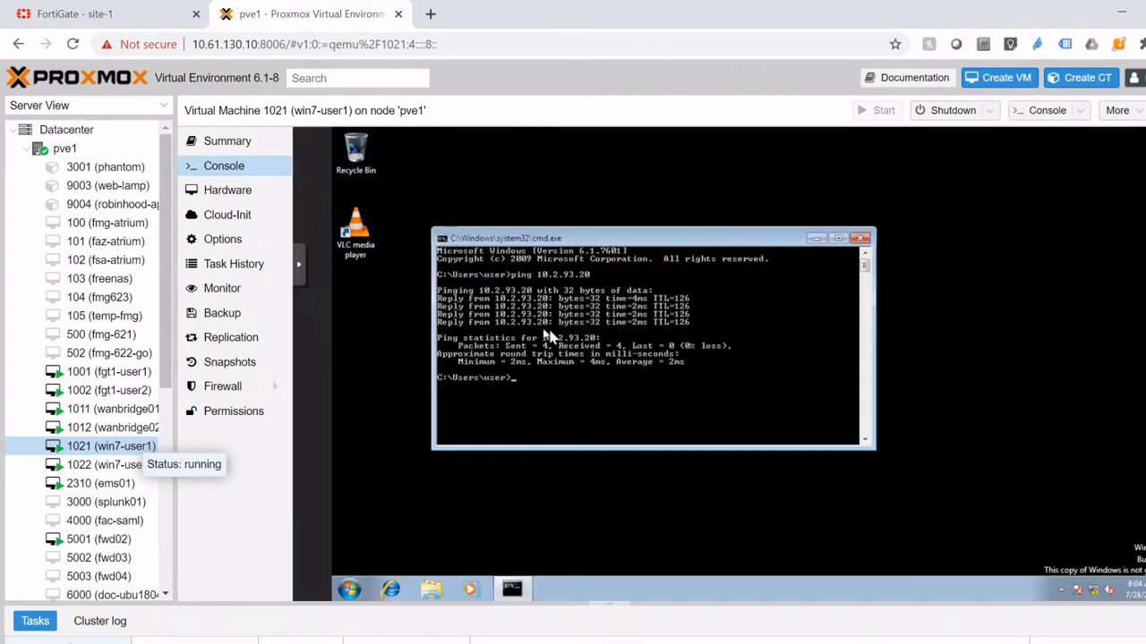
{"action": "key", "text": "alt+F4"}
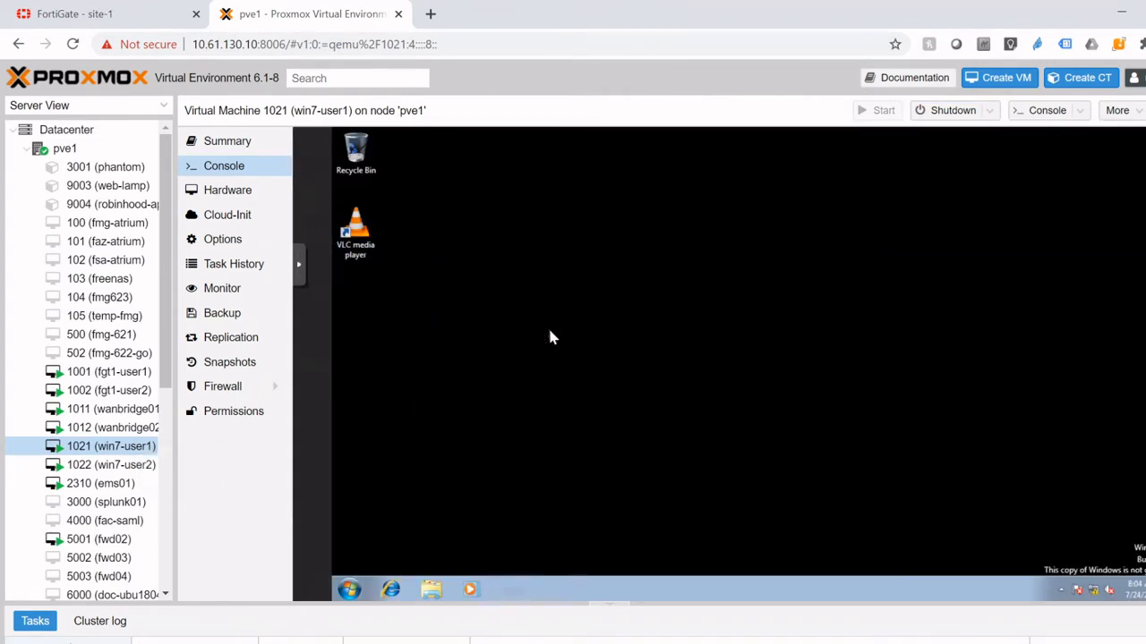
{"action": "left_click", "coordinate": [355, 243]}
{"action": "double_click", "coordinate": [355, 244]}
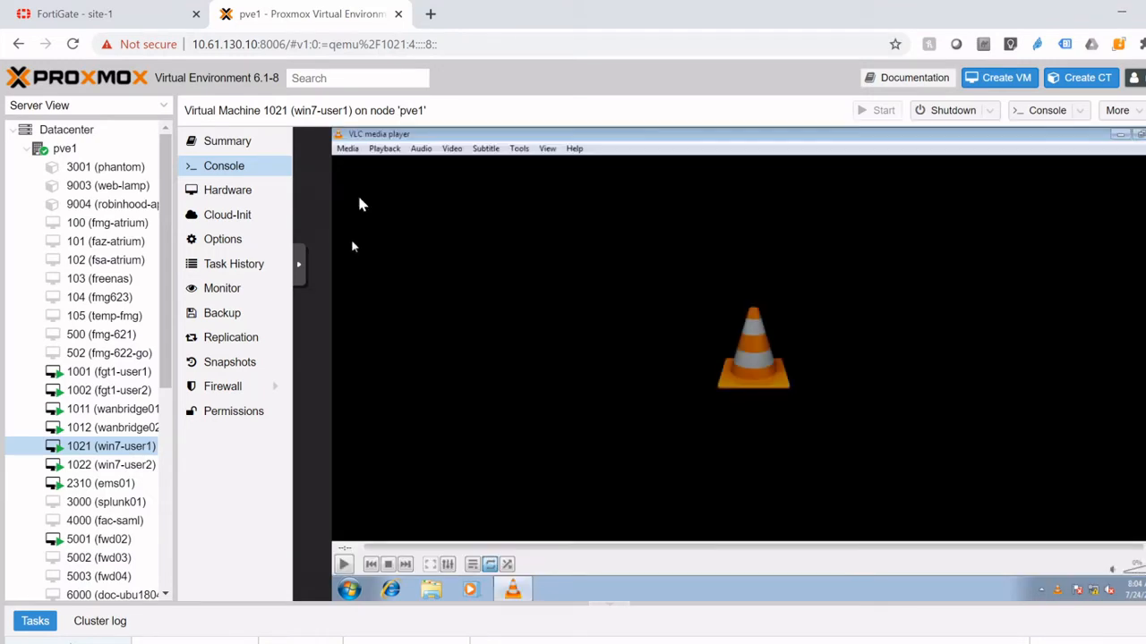
{"action": "left_click", "coordinate": [349, 150]}
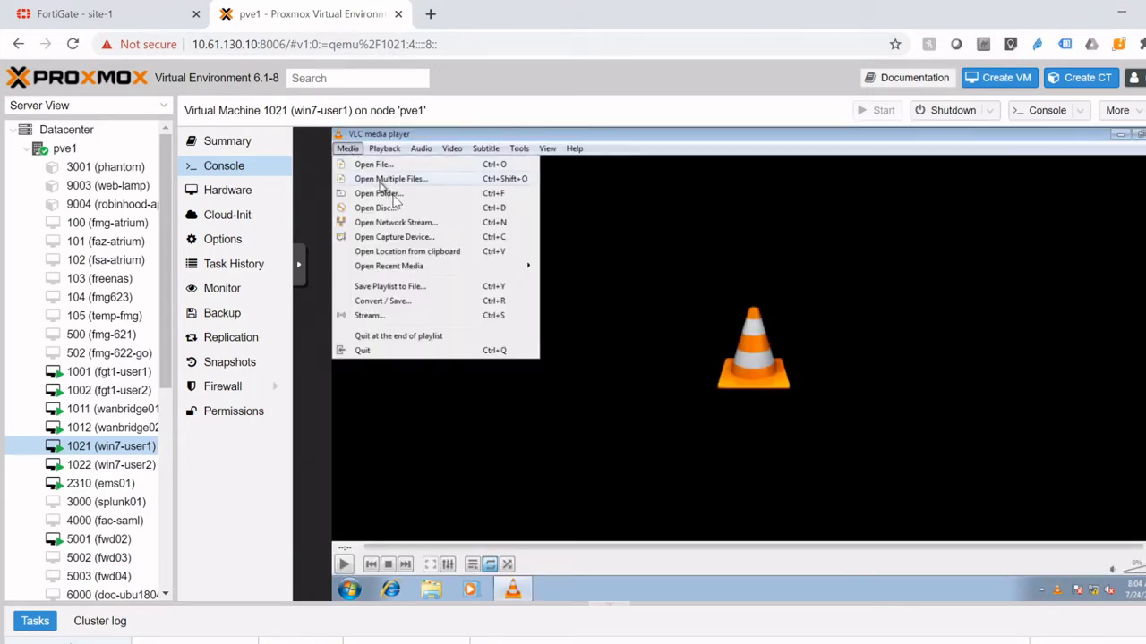
{"action": "left_click", "coordinate": [402, 223]}
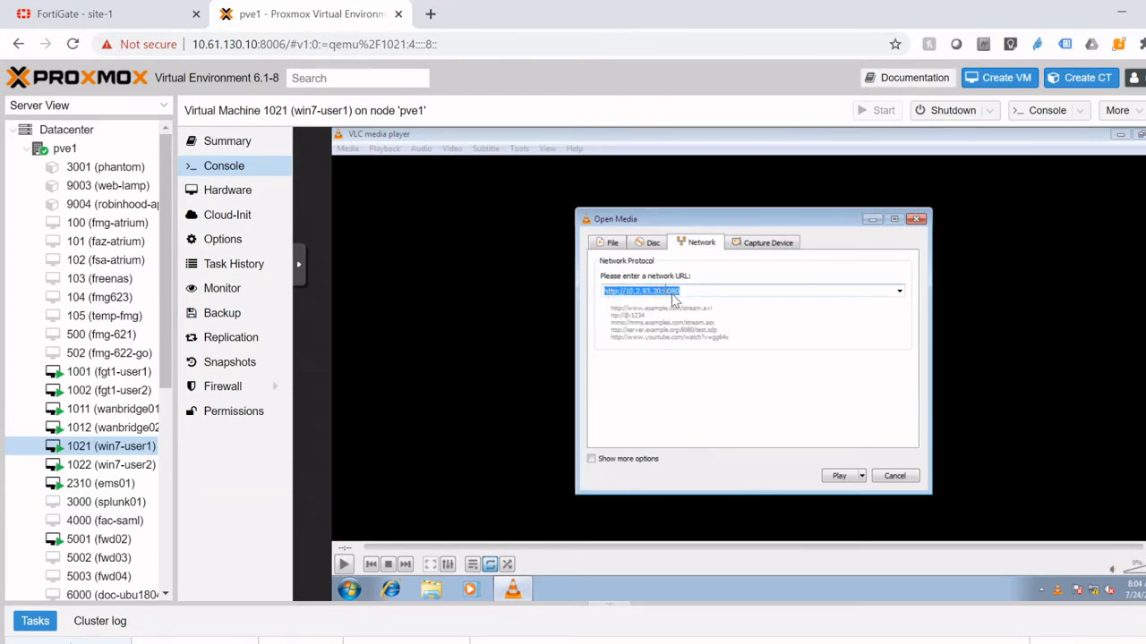
{"action": "left_click", "coordinate": [837, 475]}
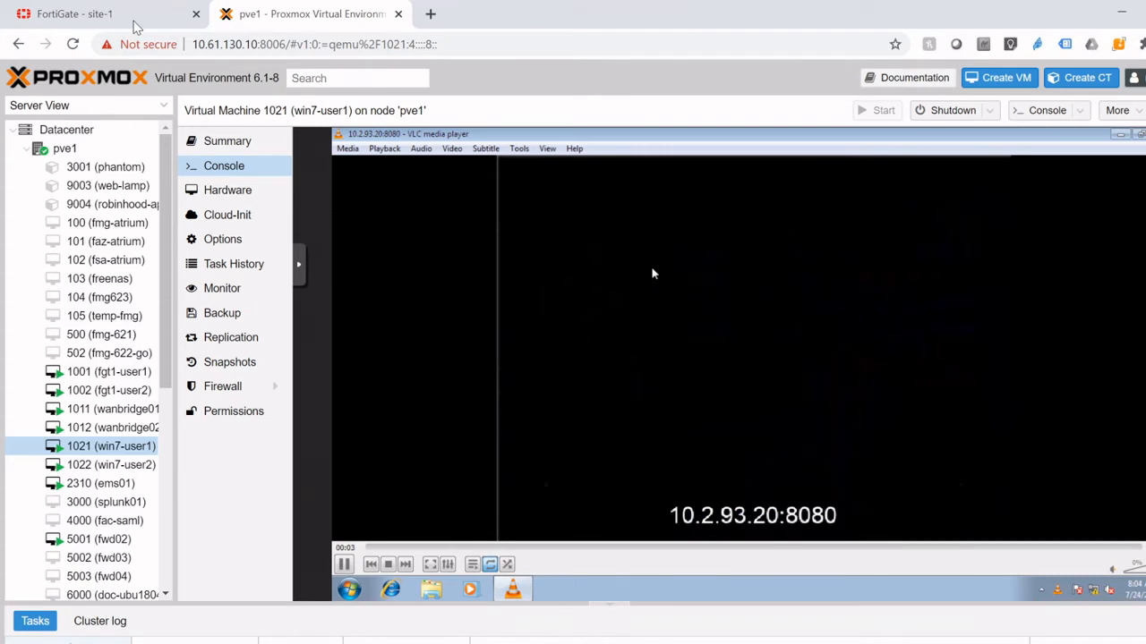
Switch to FortiGate site-1, refresh FortiView Sessions for the video stream, and add the Destination Interface column ahead of Destination Port.
{"action": "left_click", "coordinate": [136, 23]}
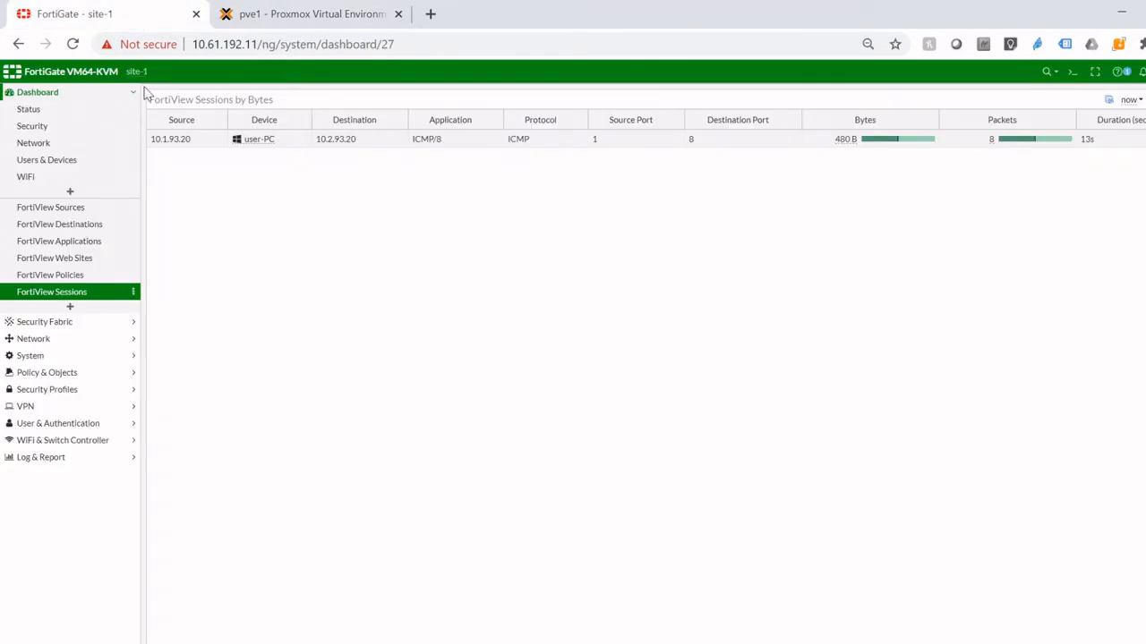
{"action": "left_click", "coordinate": [82, 293]}
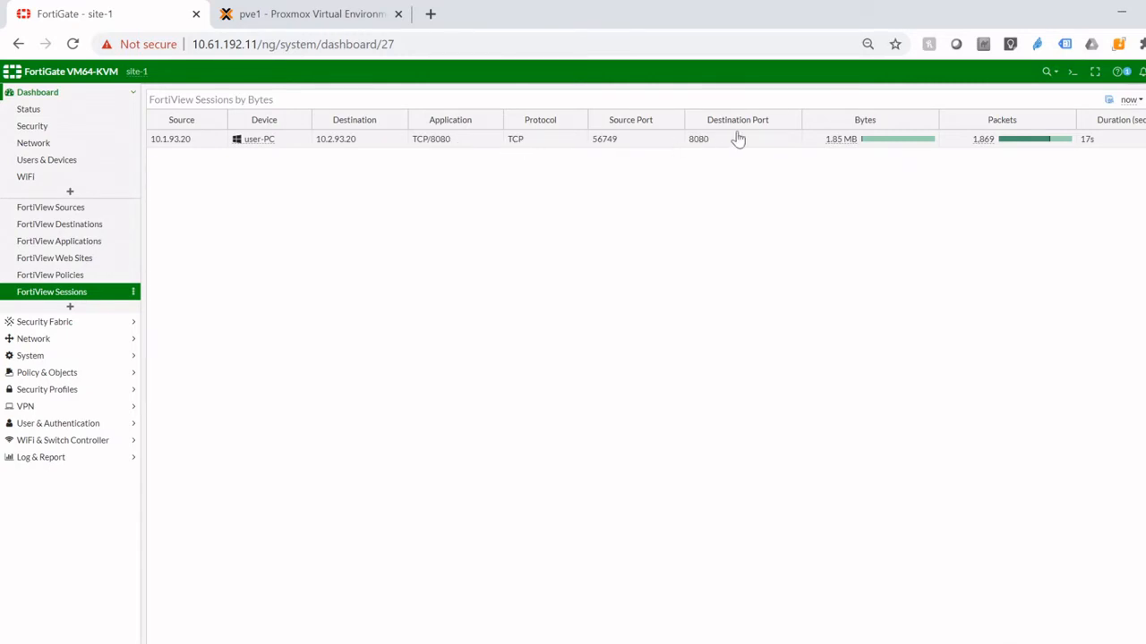
{"action": "left_click", "coordinate": [791, 121]}
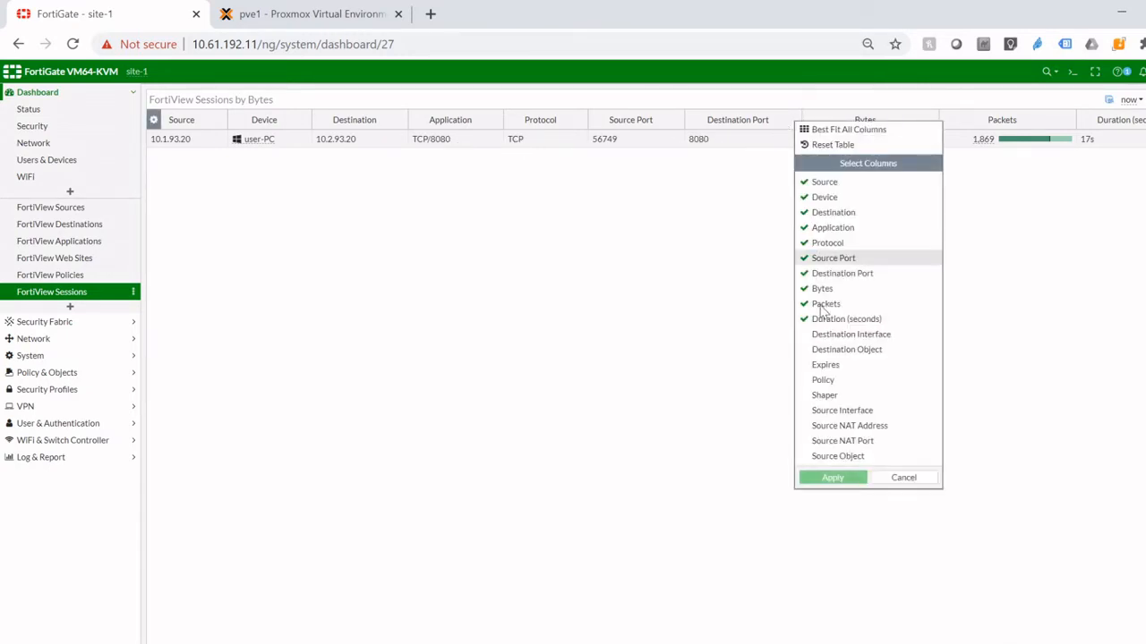
{"action": "left_click", "coordinate": [841, 336]}
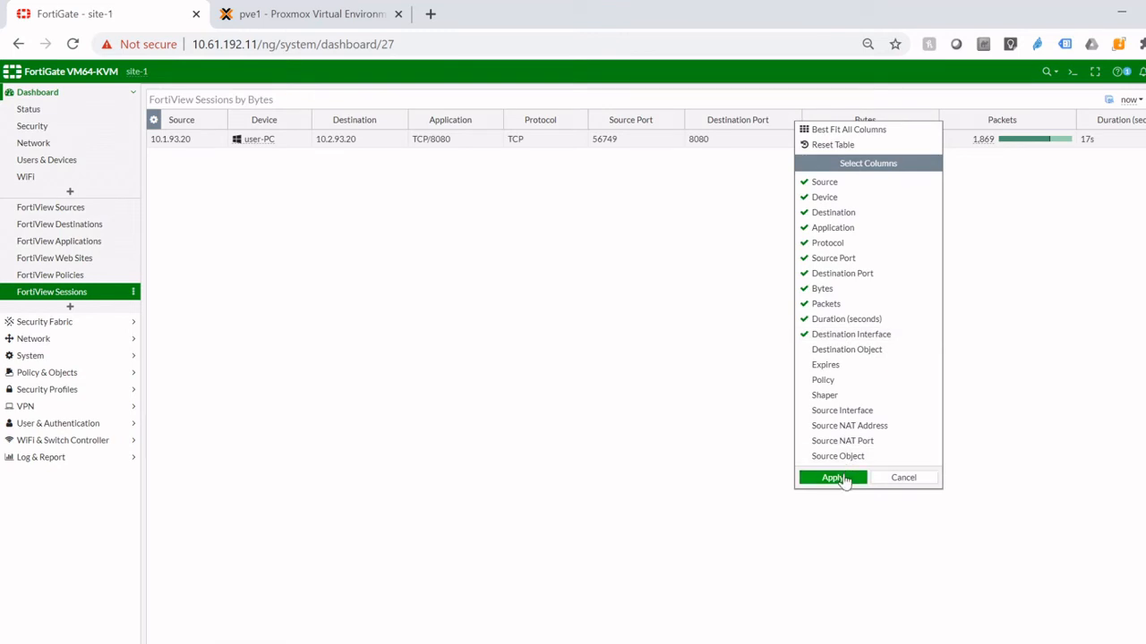
{"action": "left_click", "coordinate": [833, 477]}
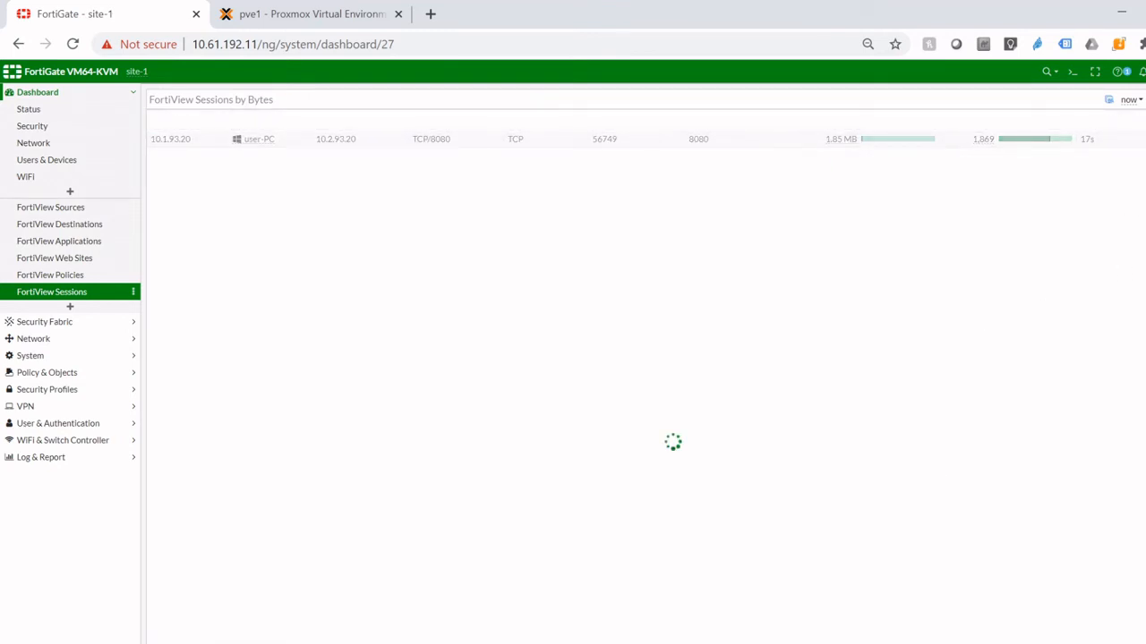
{"action": "left_click_drag", "start_coordinate": [1117, 119], "coordinate": [677, 118]}
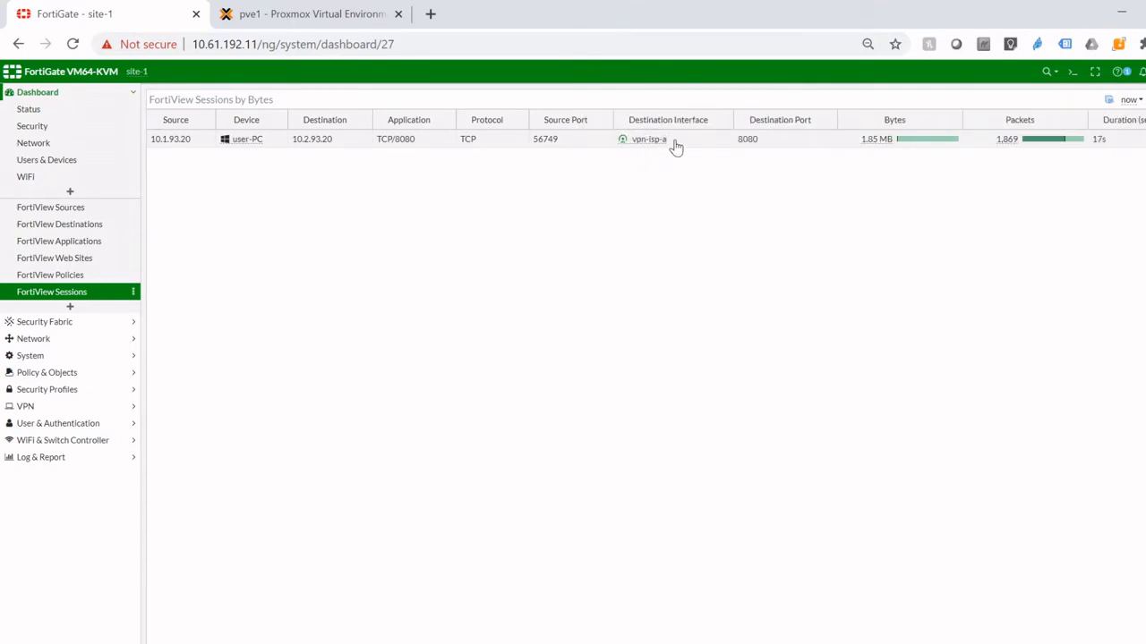
Review the site-1 SD-WAN rules, and dismiss the Windows activation notice in Proxmox's 1021 (win7-user1) console.
{"action": "left_click", "coordinate": [88, 342]}
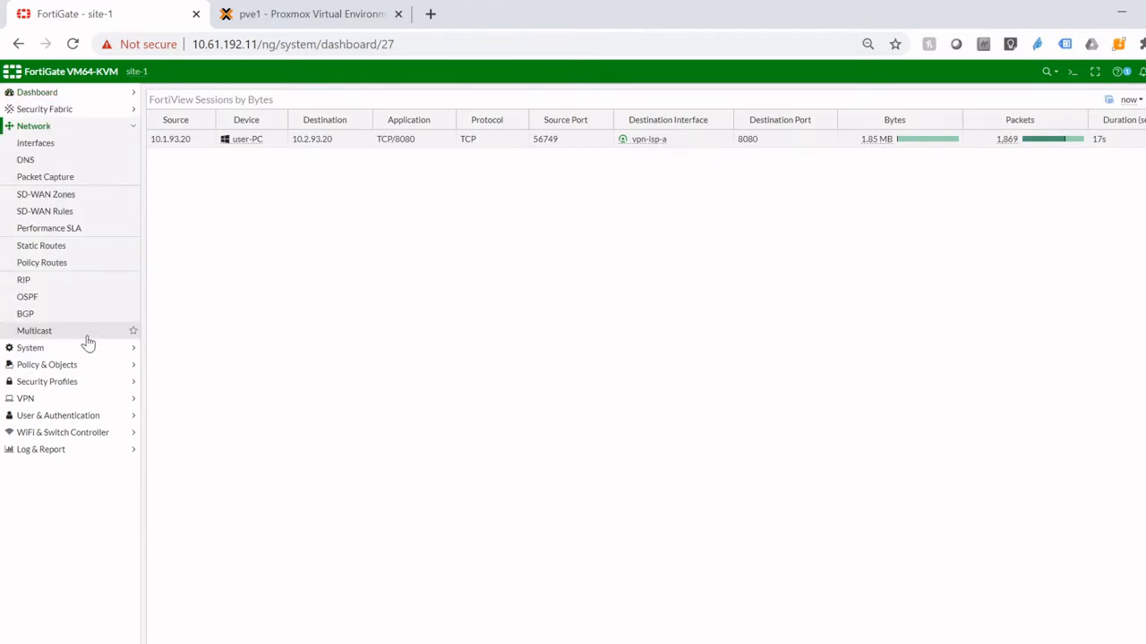
{"action": "left_click", "coordinate": [78, 217]}
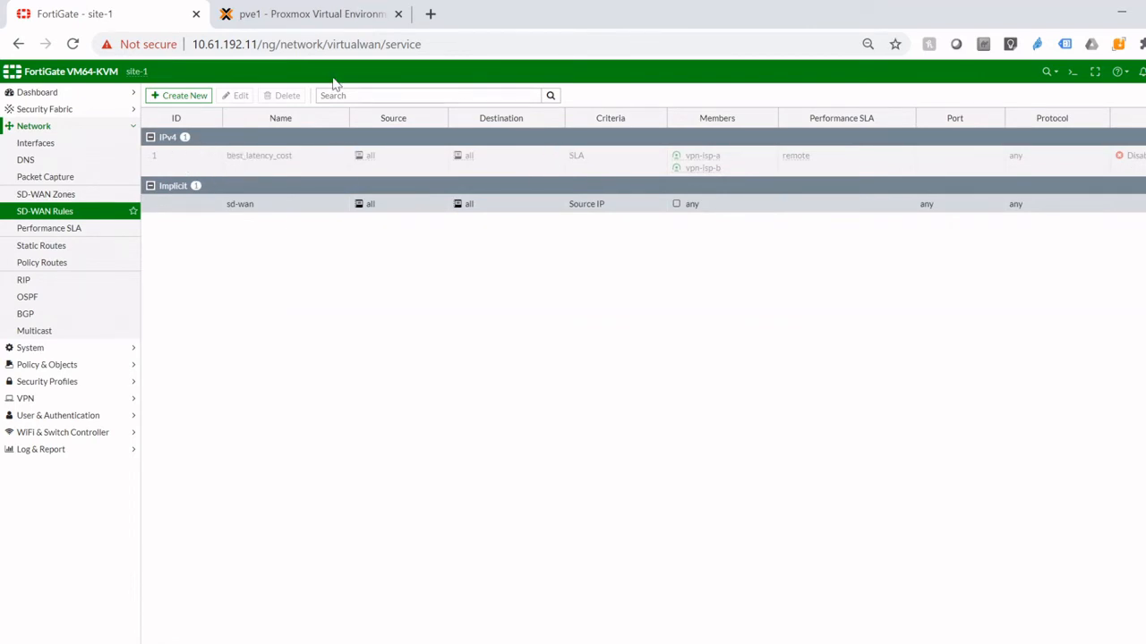
{"action": "left_click", "coordinate": [346, 23]}
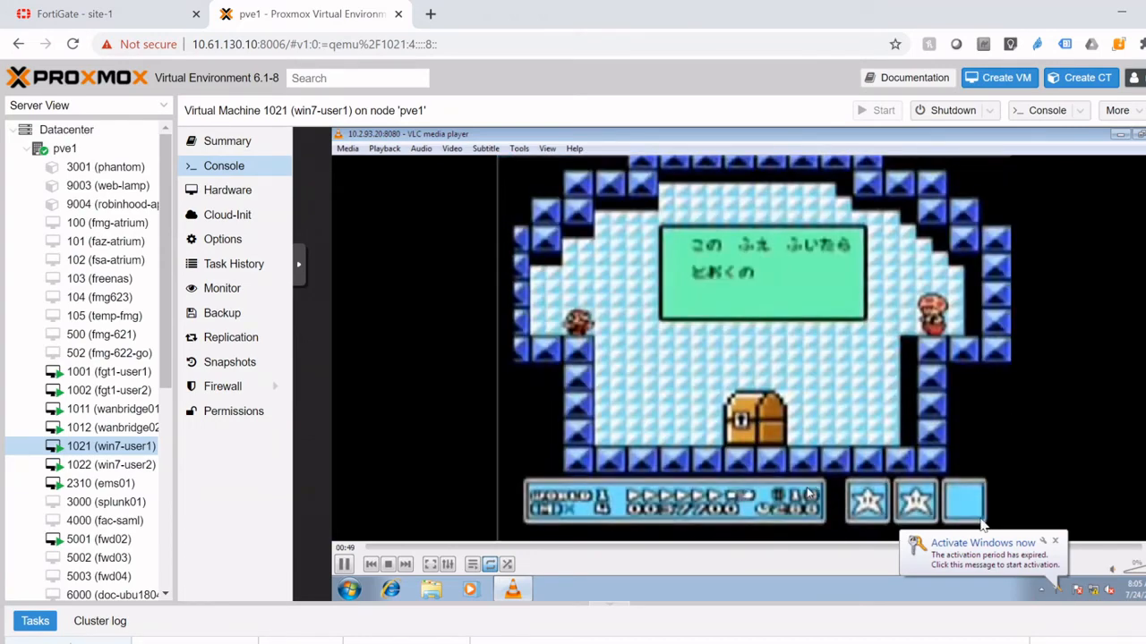
{"action": "left_click", "coordinate": [1056, 543]}
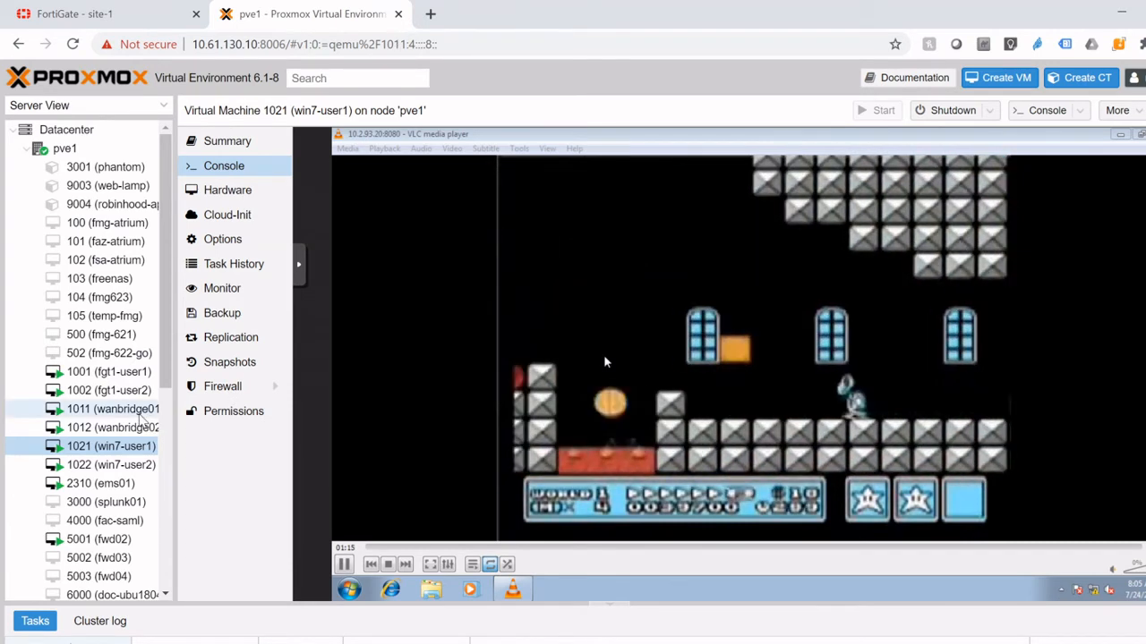
In the 1011 (wanbridge01) console, apply custom WAN settings of 400 ms round-trip delay and 3 percent packet loss, and return to the win7-user1 stream.
{"action": "left_click", "coordinate": [138, 413]}
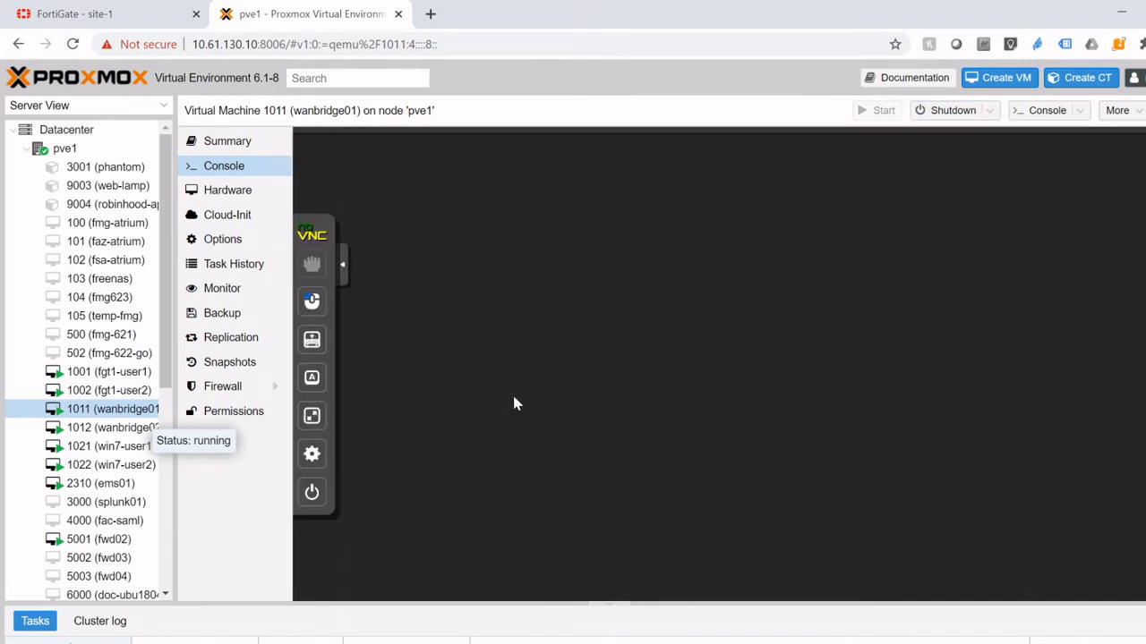
{"action": "key", "text": "Return"}
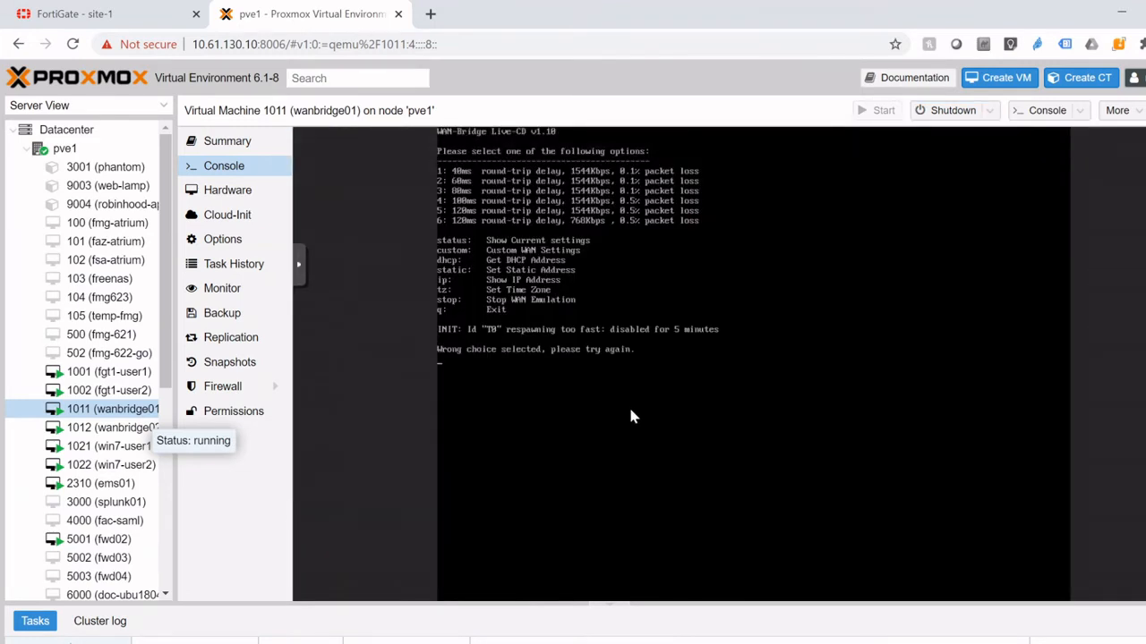
{"action": "type", "text": "custom"}
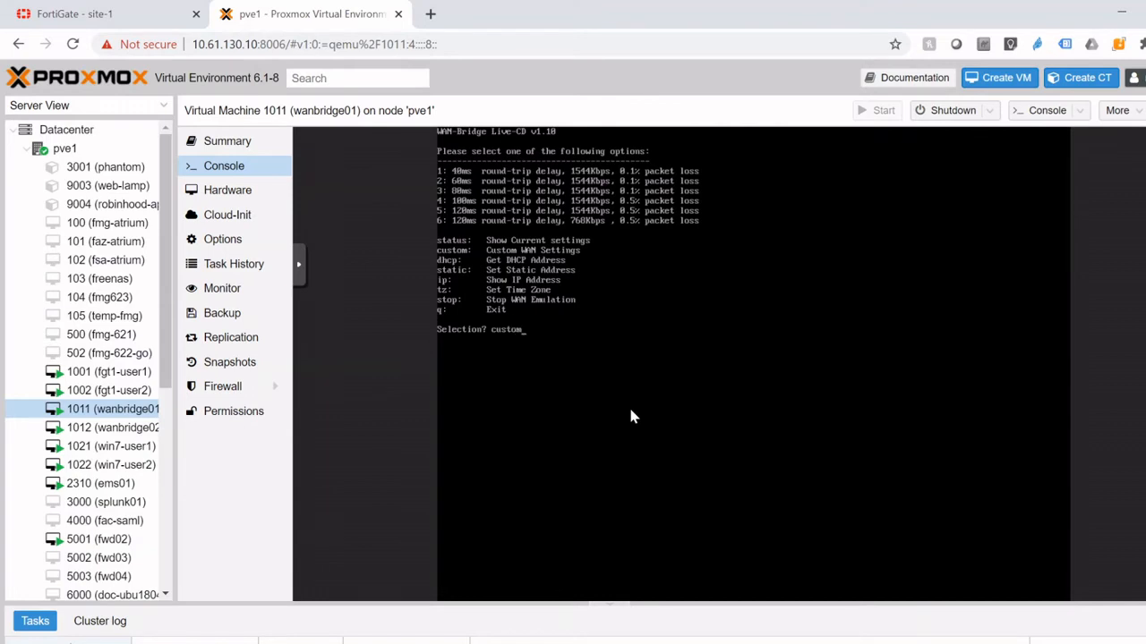
{"action": "key", "text": "Return"}
{"action": "key", "text": "Return"}
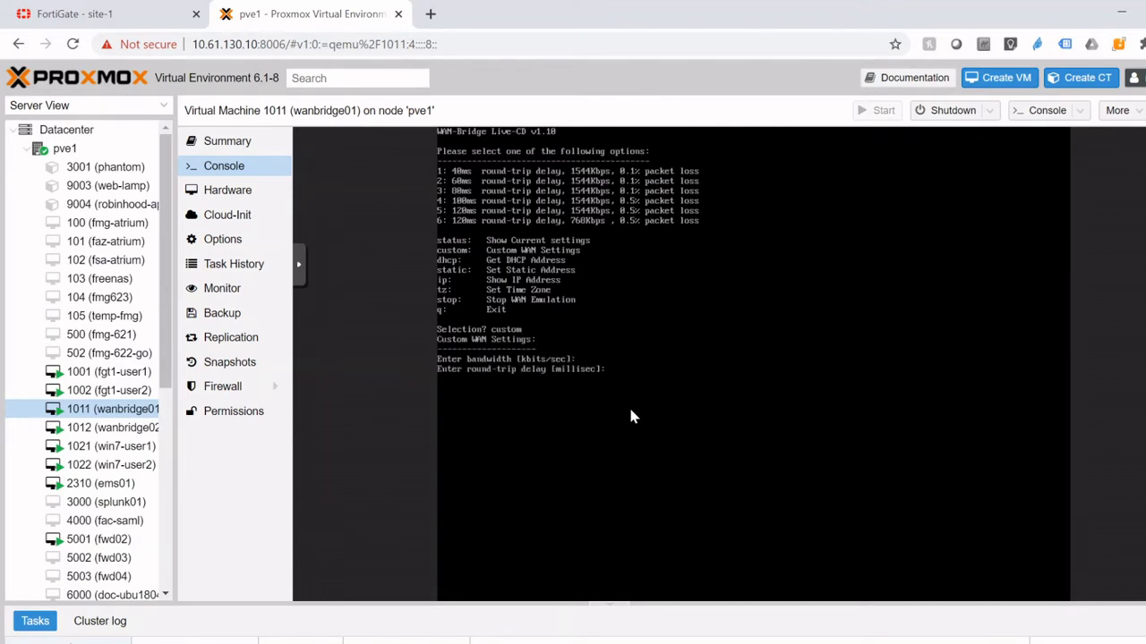
{"action": "type", "text": "400"}
{"action": "key", "text": "Return"}
{"action": "type", "text": "3"}
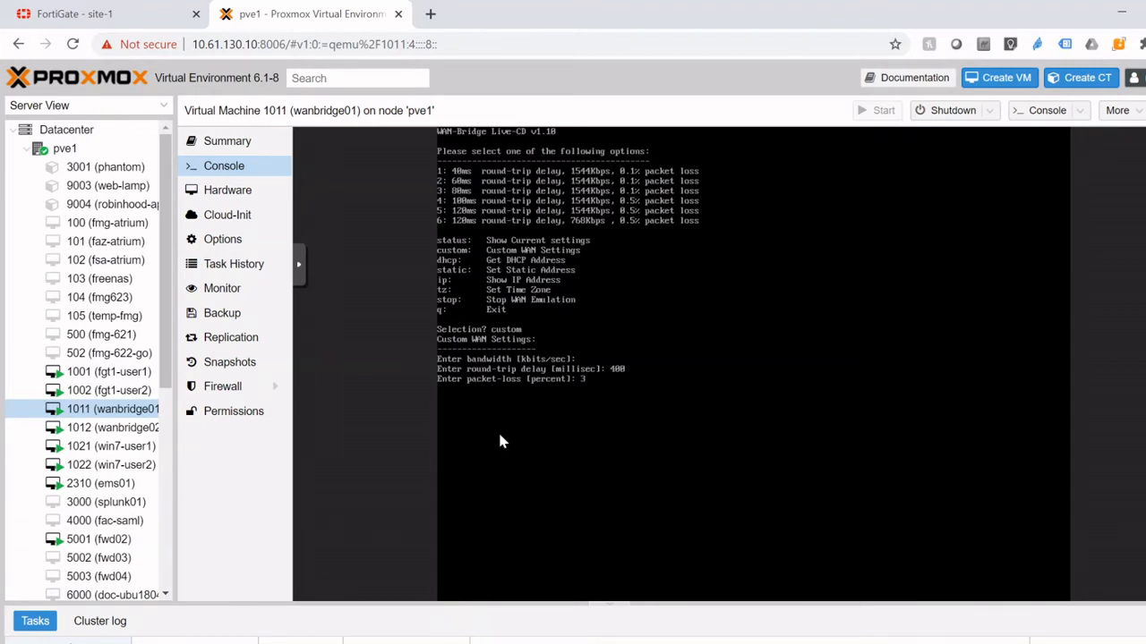
{"action": "key", "text": "Return"}
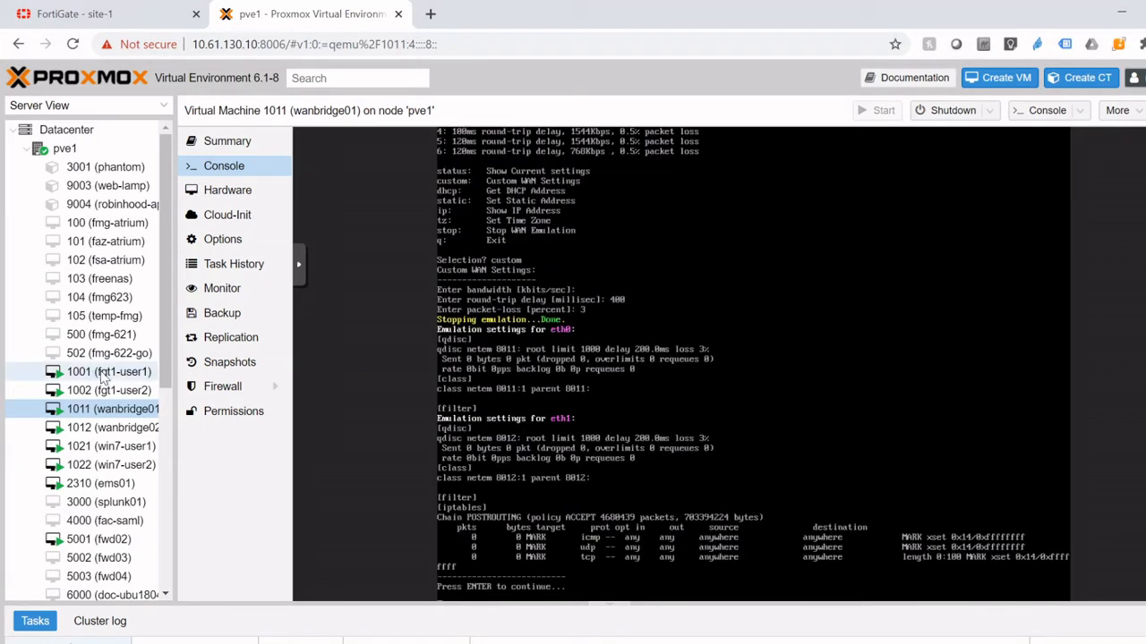
{"action": "left_click", "coordinate": [116, 445]}
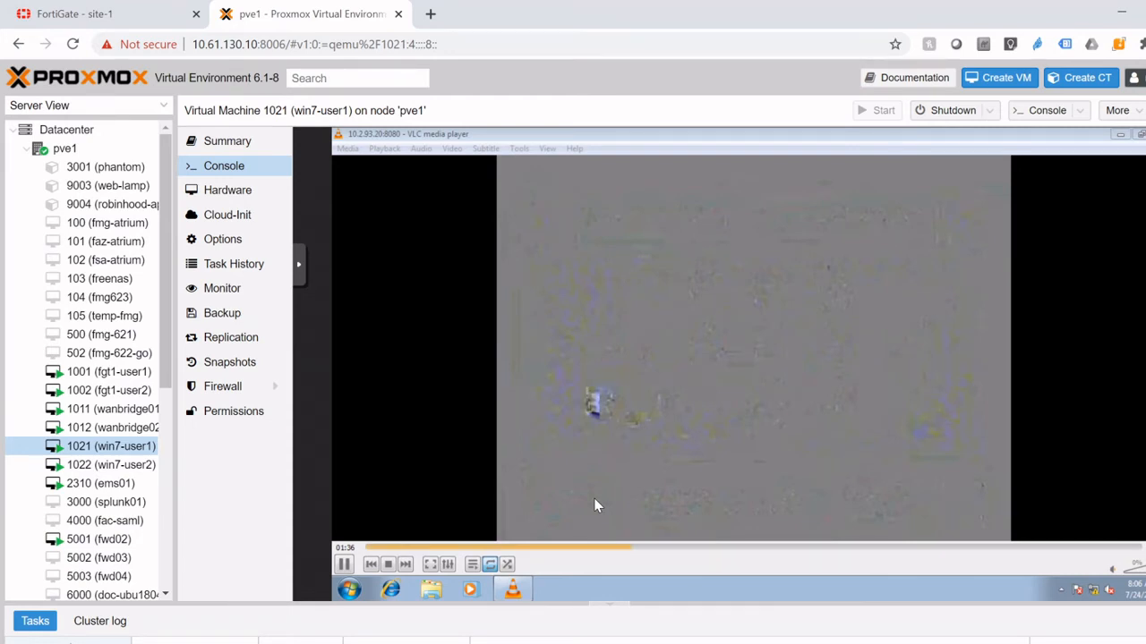
Return to FortiView Sessions on FortiGate site-1, show the Destination Interface column again and move it beside Destination Port.
{"action": "left_click", "coordinate": [135, 19]}
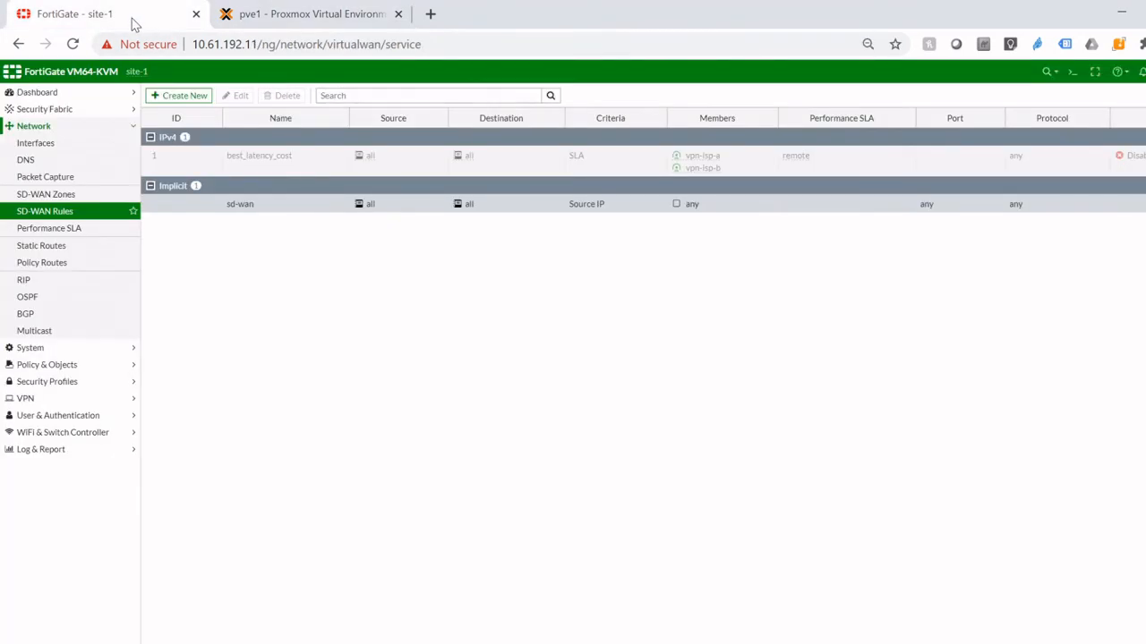
{"action": "left_click", "coordinate": [86, 94]}
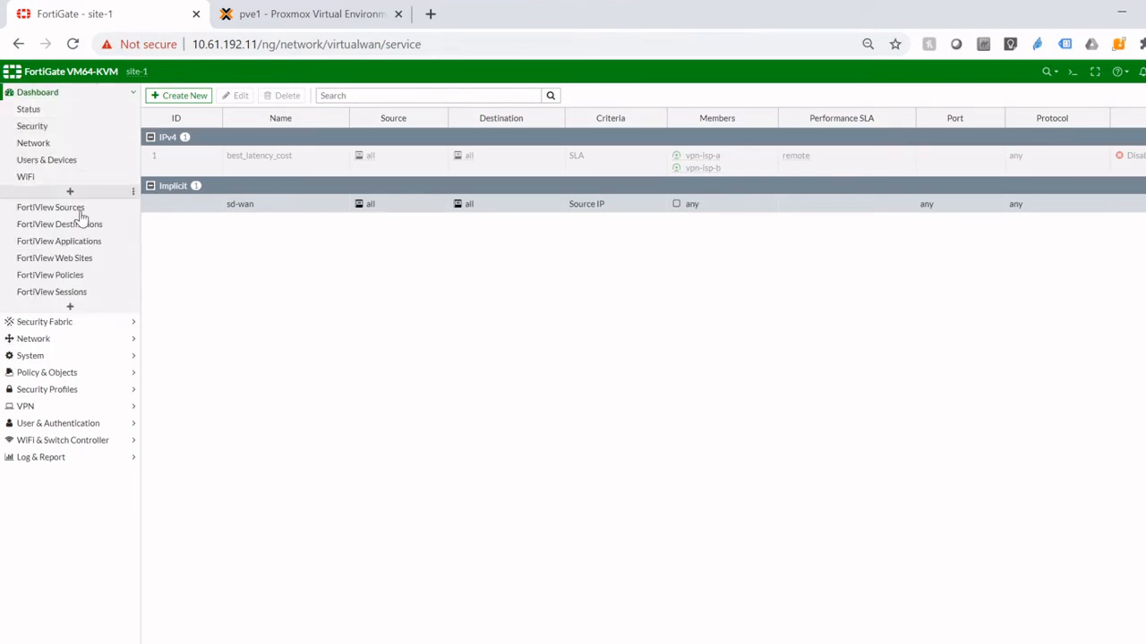
{"action": "left_click", "coordinate": [84, 293]}
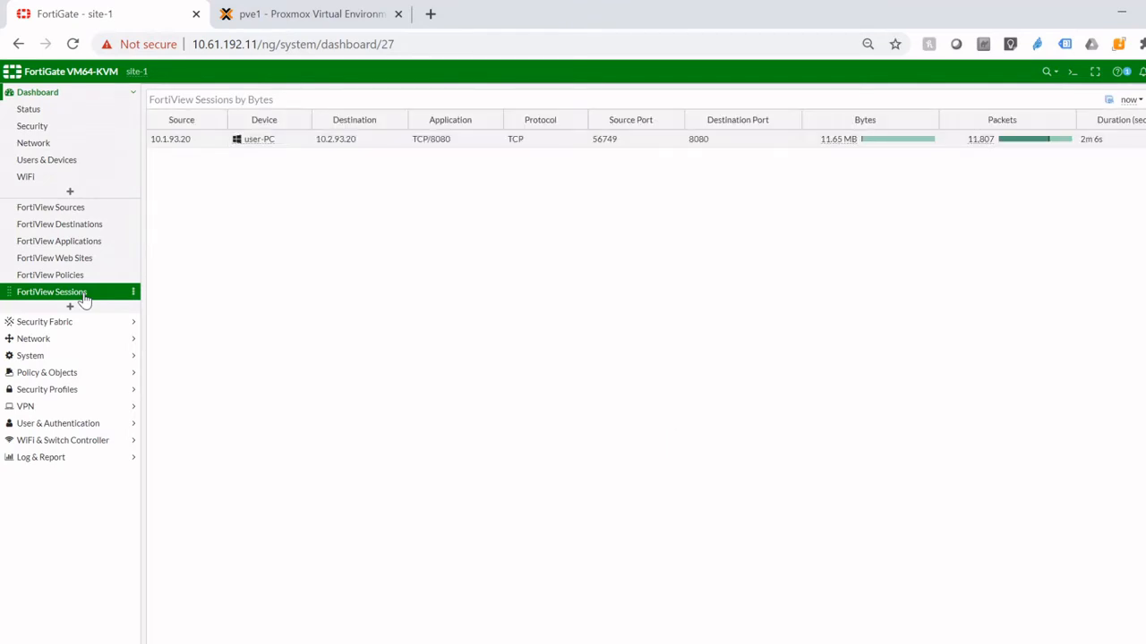
{"action": "right_click", "coordinate": [810, 119]}
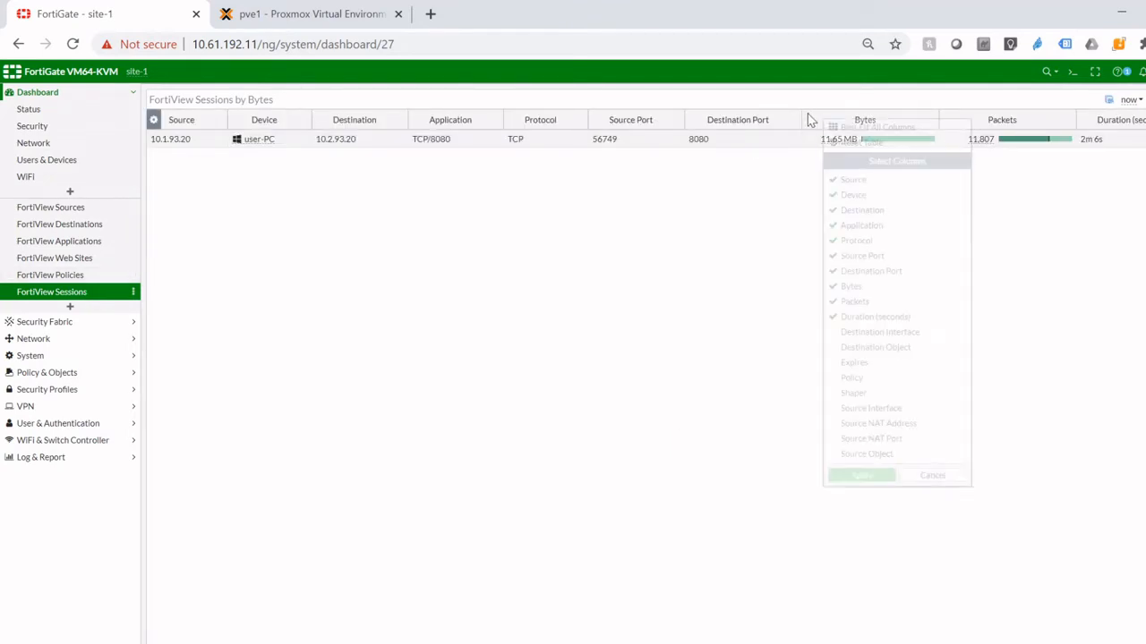
{"action": "left_click", "coordinate": [873, 332]}
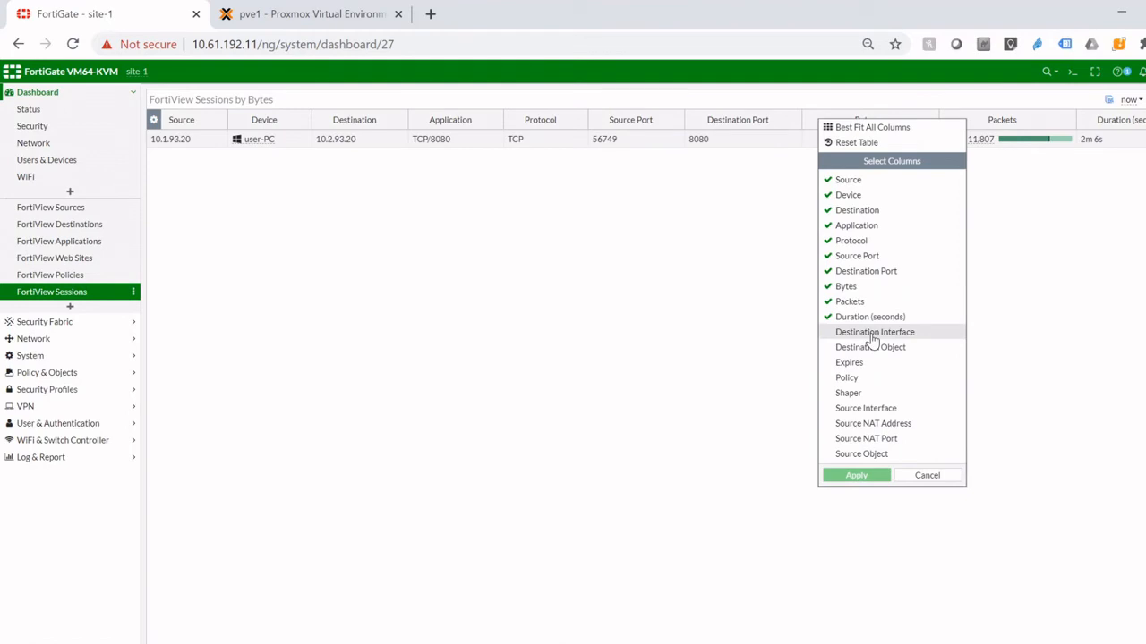
{"action": "left_click", "coordinate": [868, 476]}
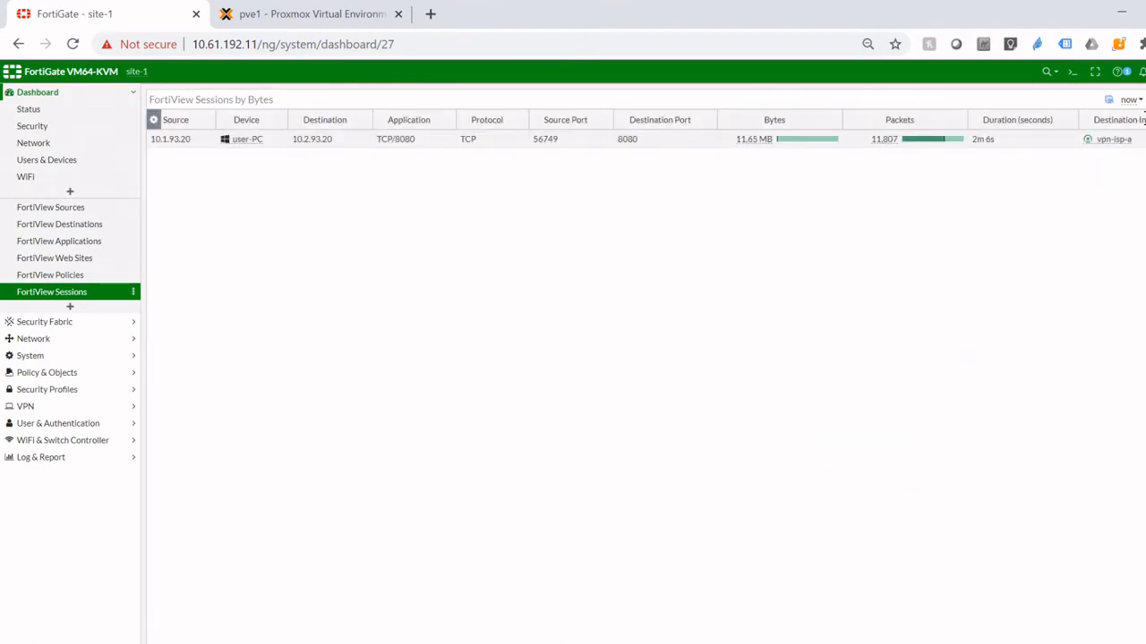
{"action": "left_click_drag", "start_coordinate": [1129, 126], "coordinate": [677, 121]}
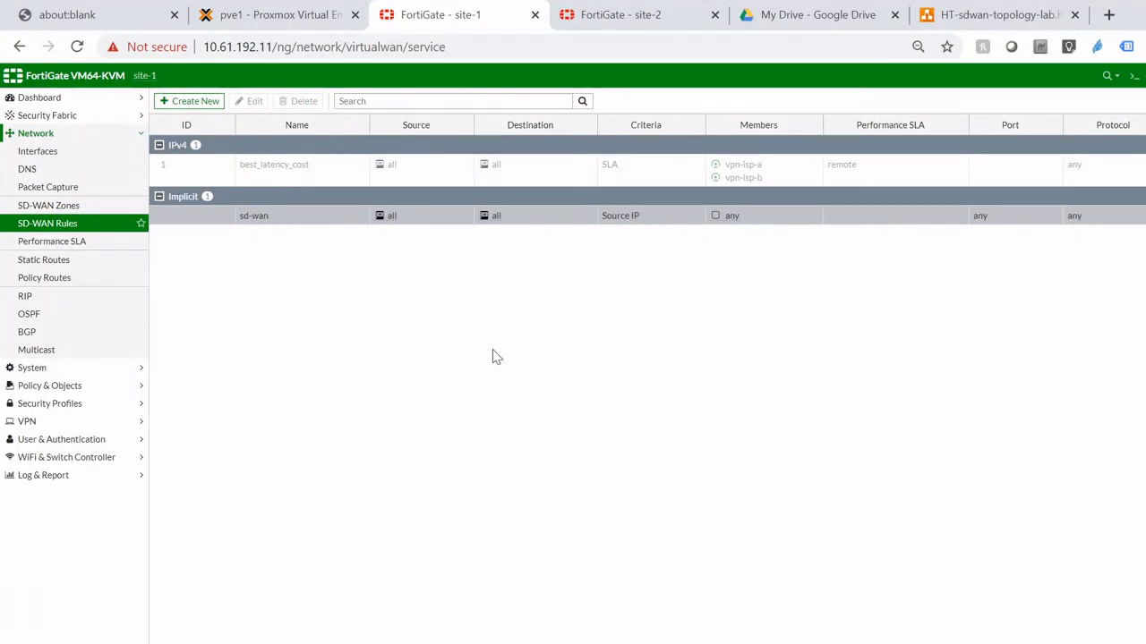
Enable the best_latency_cost SD-WAN rule on FortiGate site-1.
{"action": "left_click", "coordinate": [195, 173]}
{"action": "right_click", "coordinate": [195, 173]}
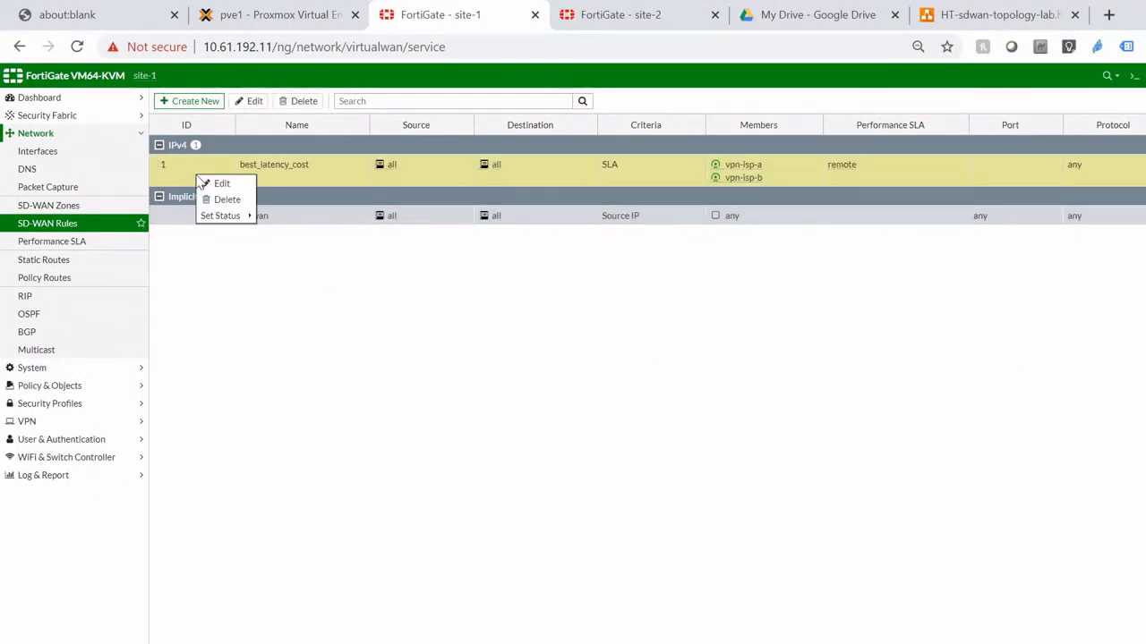
{"action": "mouse_move", "coordinate": [234, 219]}
{"action": "left_click", "coordinate": [279, 229]}
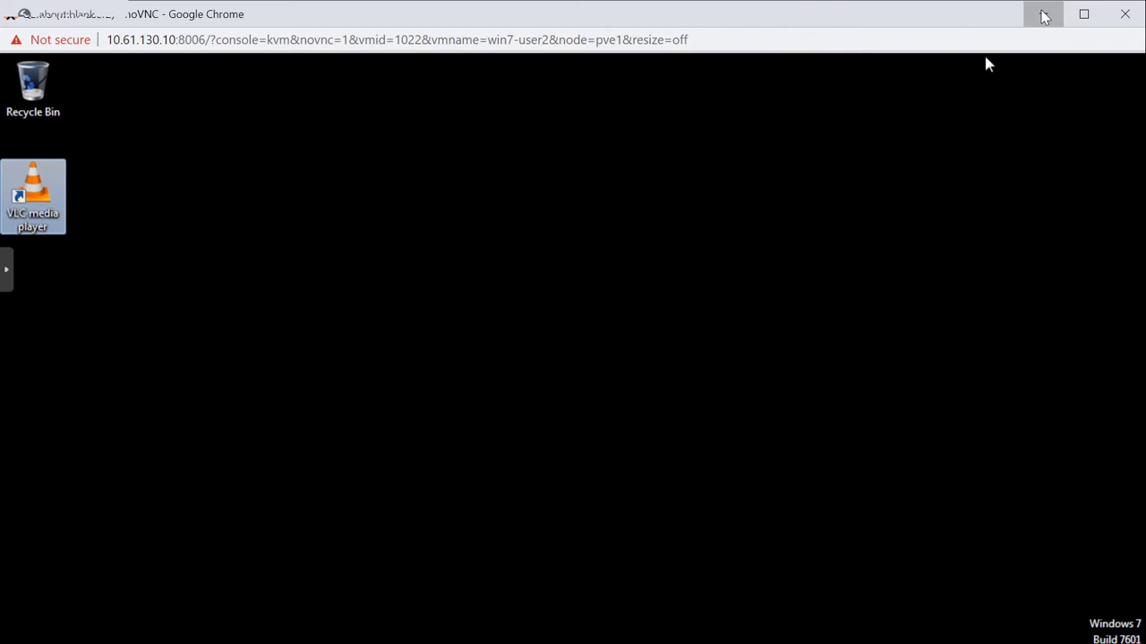
In the win7-user2 console, launch VLC and choose the Super_Mario_Bros._3_Speed_Run file from Downloads as the media to stream.
{"action": "double_click", "coordinate": [54, 223]}
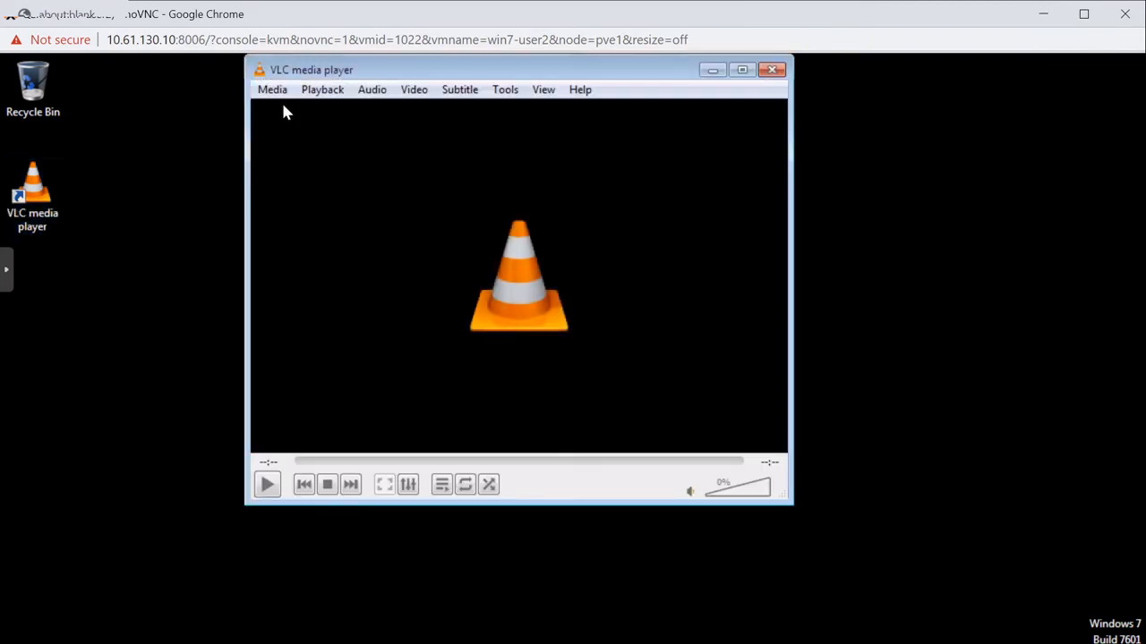
{"action": "left_click", "coordinate": [281, 92]}
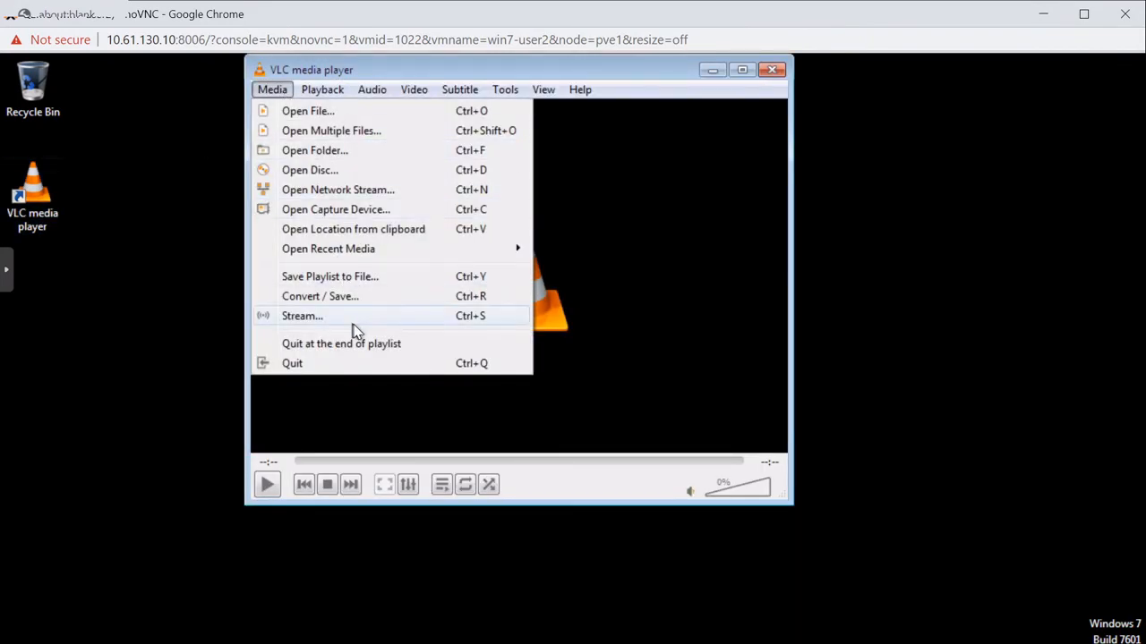
{"action": "left_click", "coordinate": [353, 322]}
{"action": "left_click", "coordinate": [669, 203]}
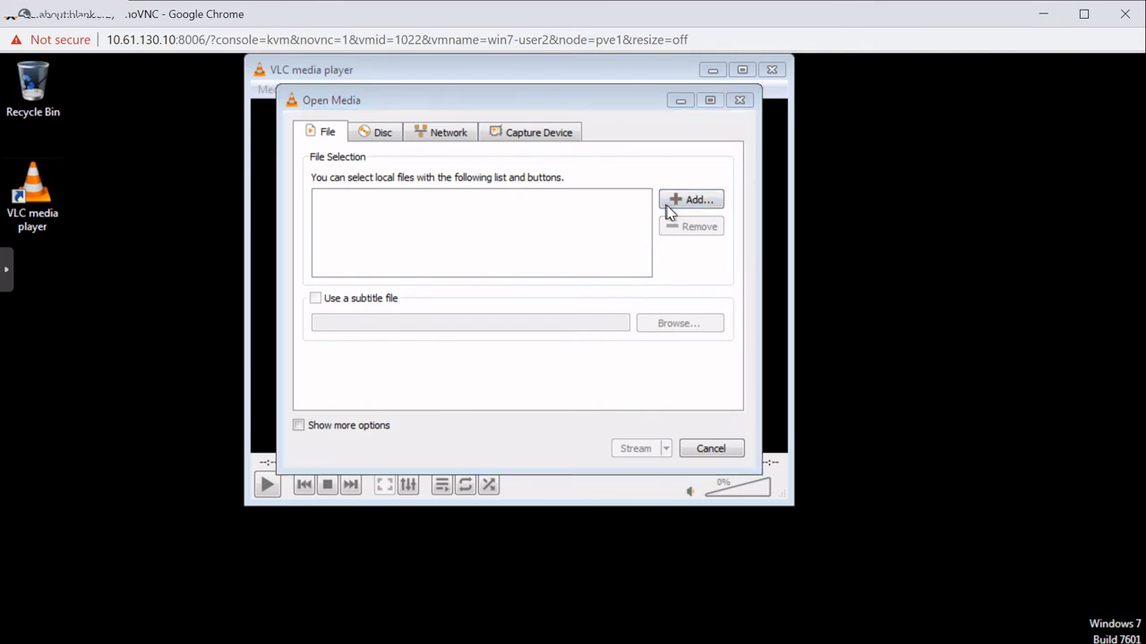
{"action": "double_click", "coordinate": [591, 241]}
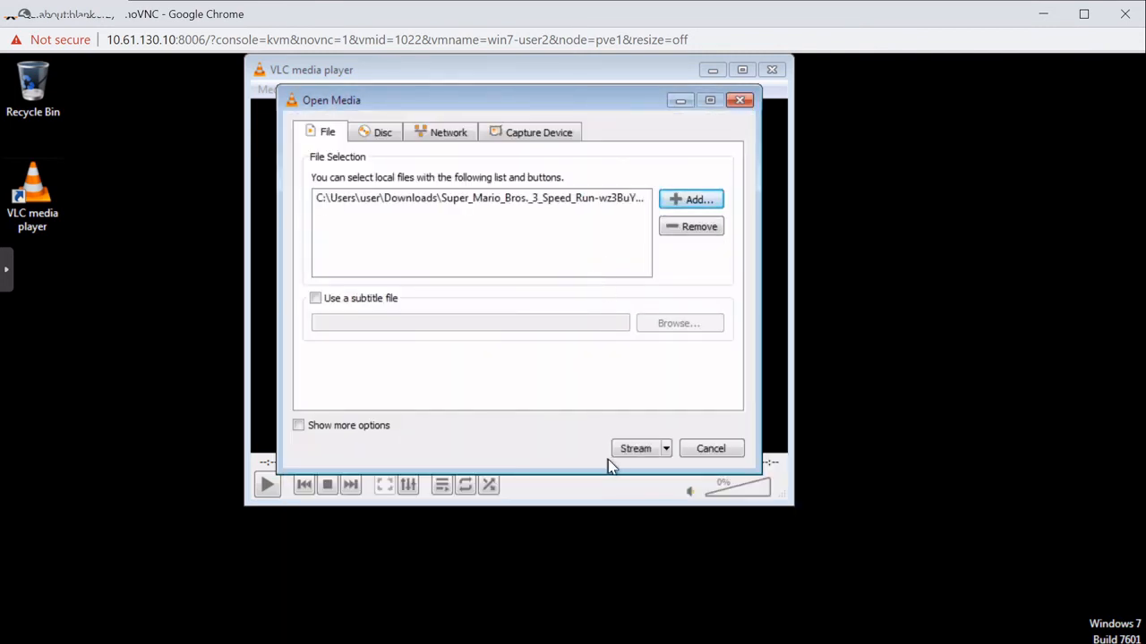
{"action": "left_click", "coordinate": [620, 455]}
Stream the video over HTTP on port 8080 with path / and transcoding off, and minimise the win7-user2 console.
{"action": "left_click", "coordinate": [724, 469]}
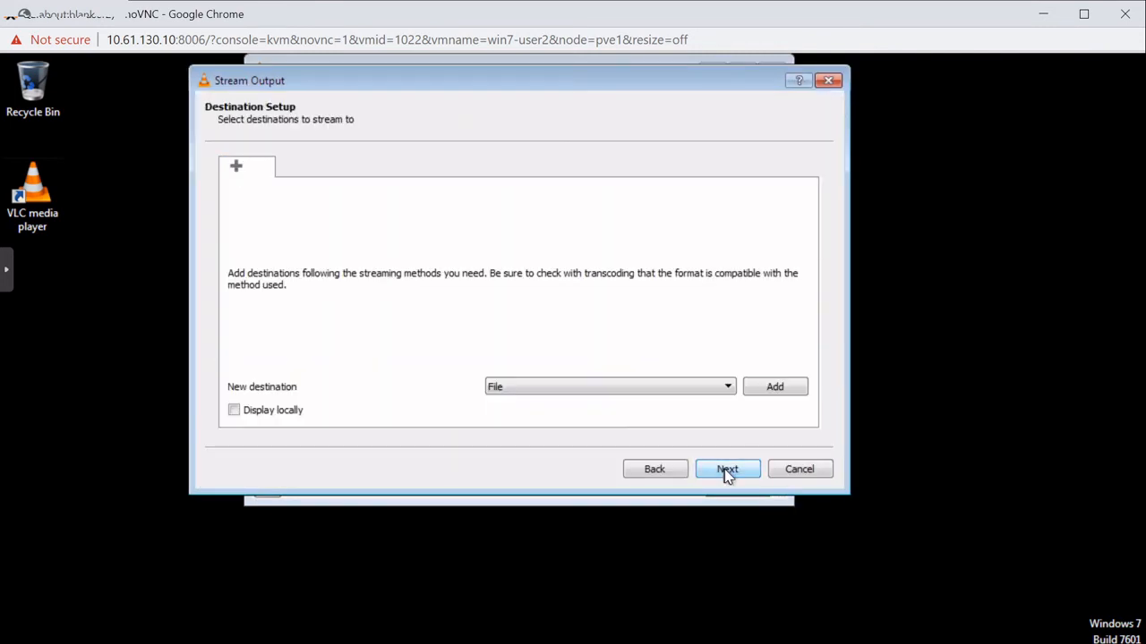
{"action": "left_click", "coordinate": [598, 388]}
{"action": "left_click", "coordinate": [562, 413]}
{"action": "left_click", "coordinate": [772, 390]}
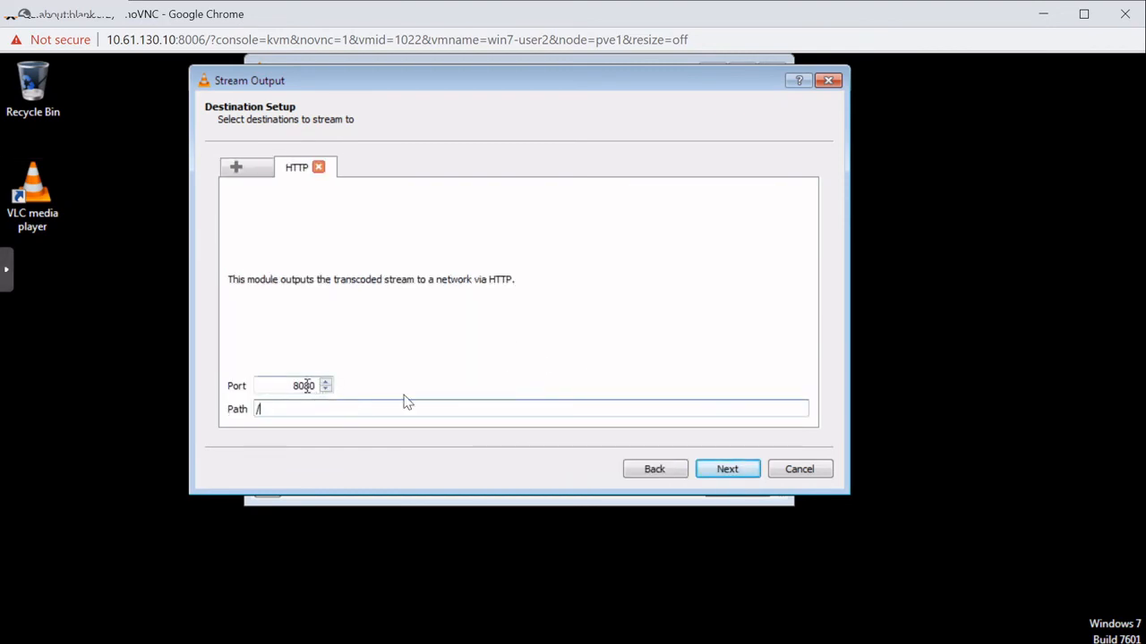
{"action": "left_click", "coordinate": [747, 481]}
{"action": "left_click", "coordinate": [277, 170]}
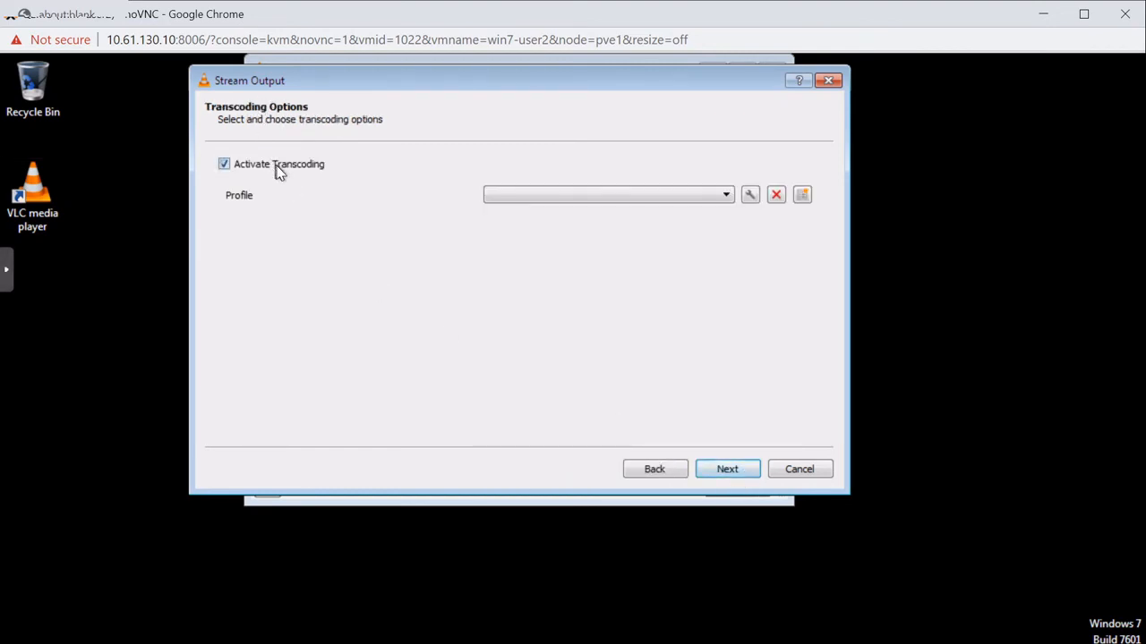
{"action": "left_click", "coordinate": [727, 469]}
{"action": "left_click", "coordinate": [726, 469]}
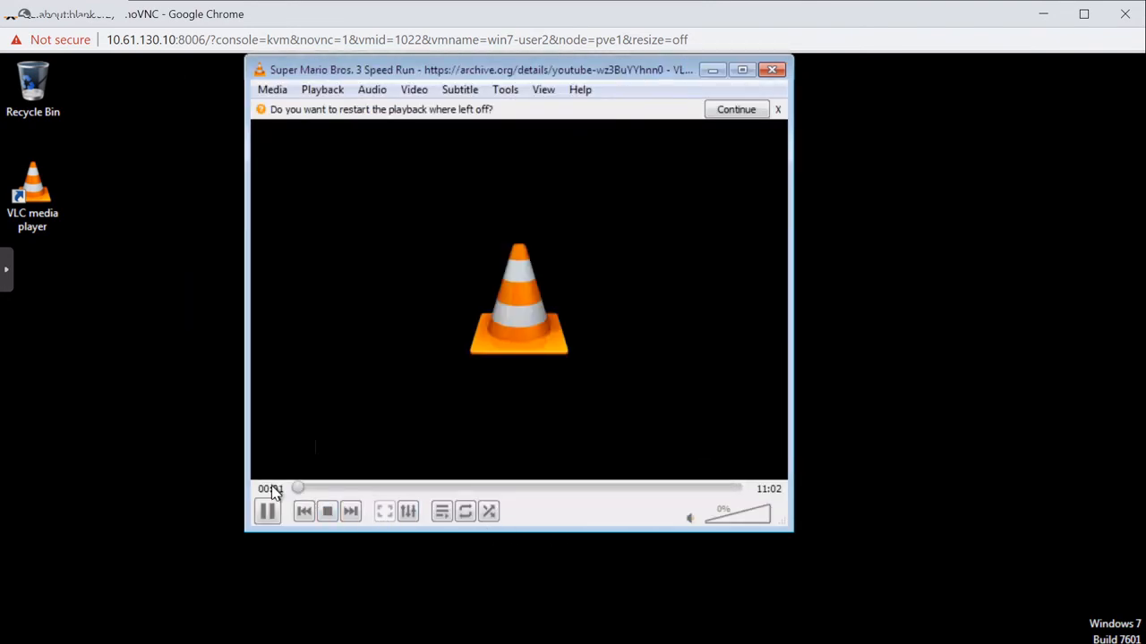
{"action": "left_click", "coordinate": [1042, 13]}
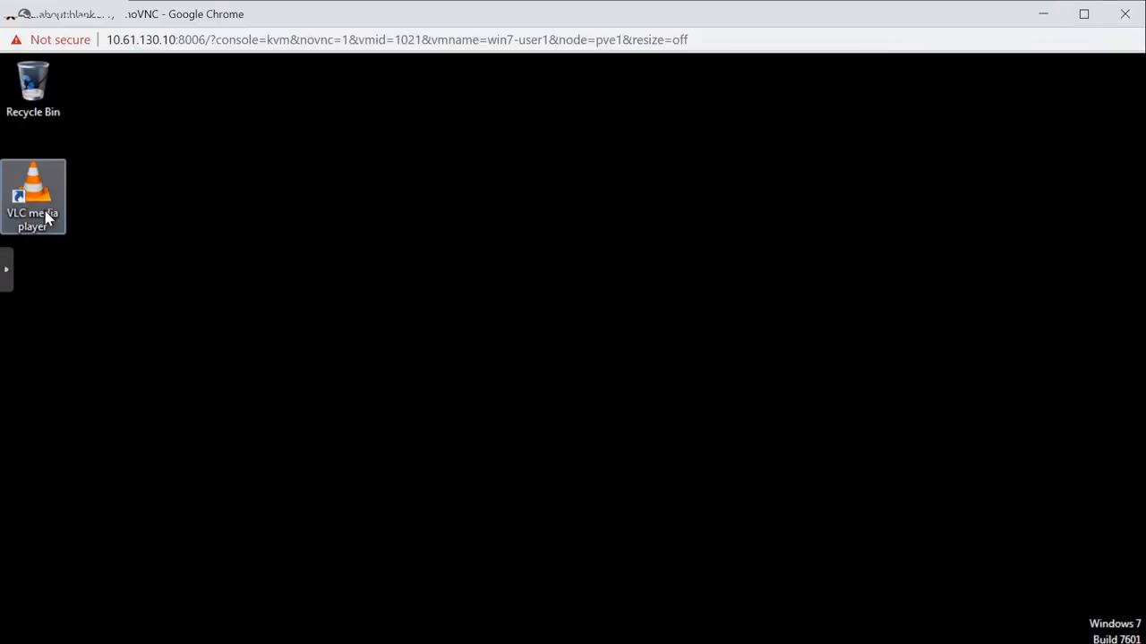
{"action": "double_click", "coordinate": [47, 217]}
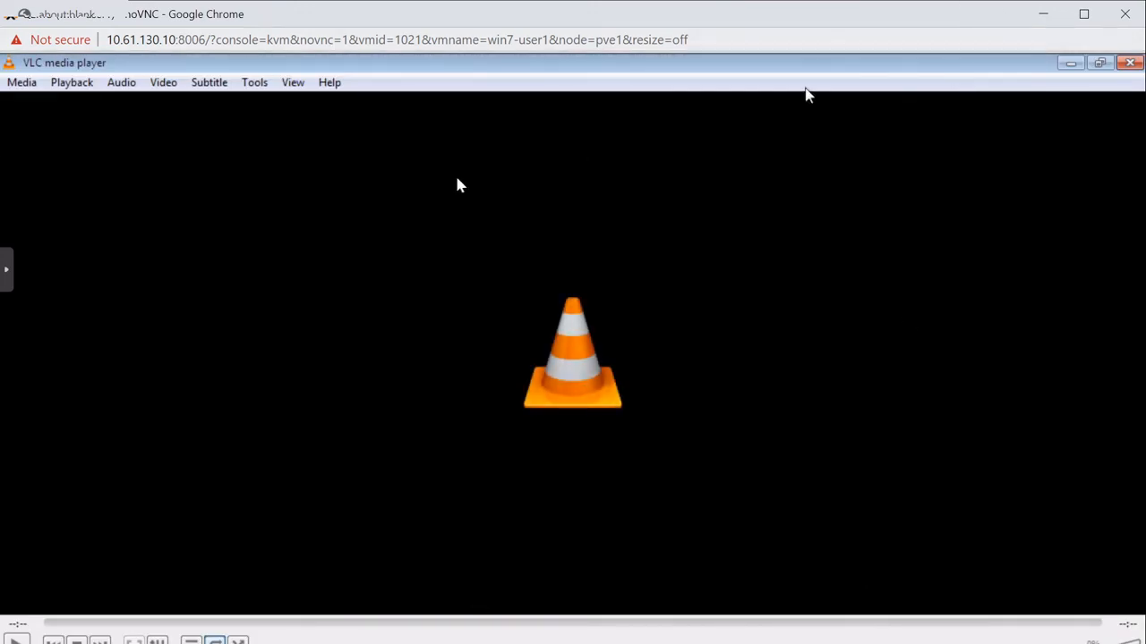
{"action": "left_click", "coordinate": [27, 84]}
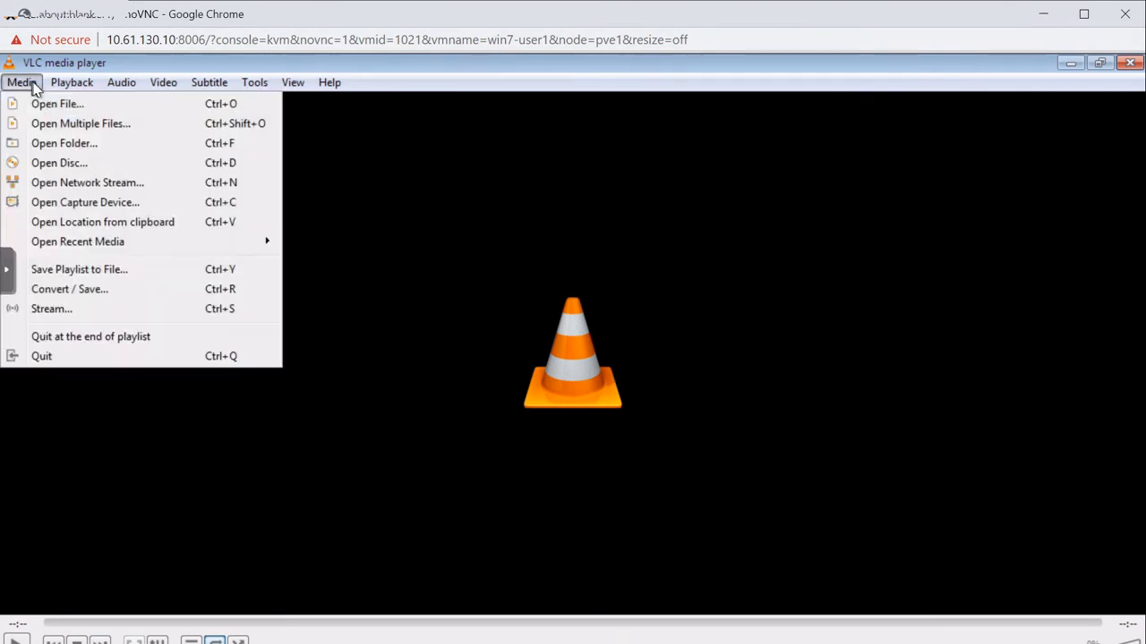
{"action": "left_click", "coordinate": [90, 184]}
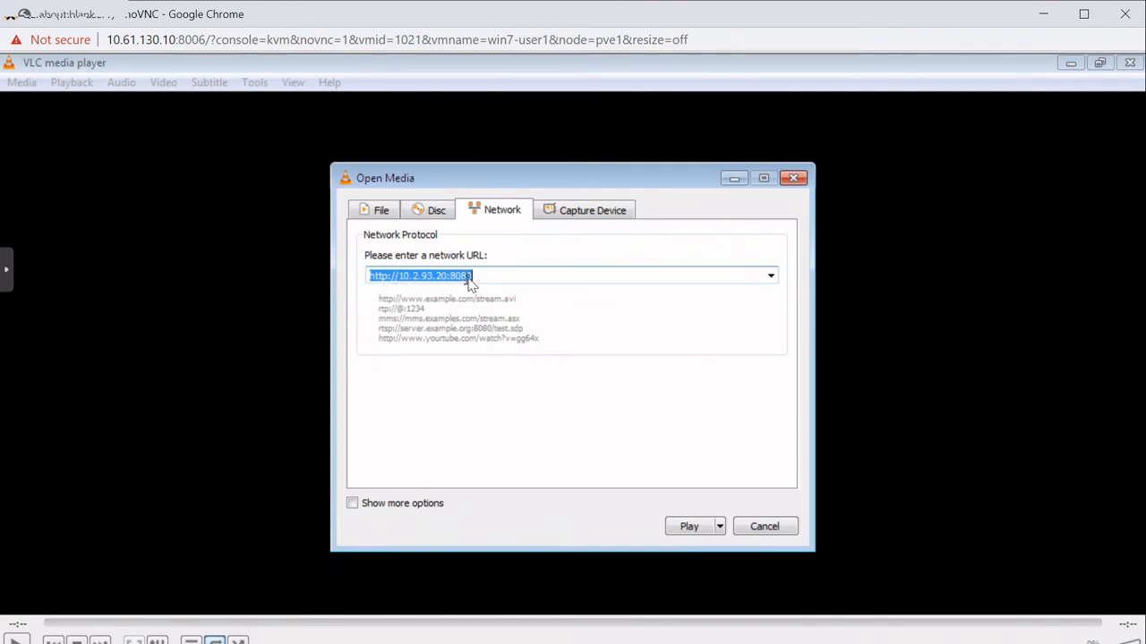
{"action": "left_click", "coordinate": [694, 530]}
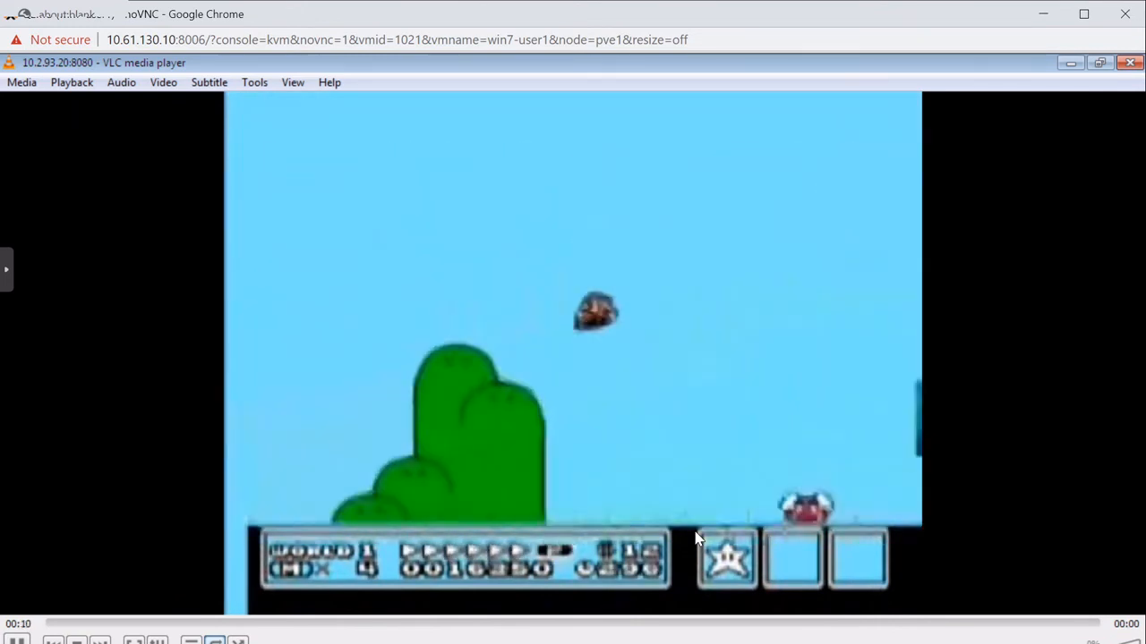
{"action": "left_click", "coordinate": [1036, 19]}
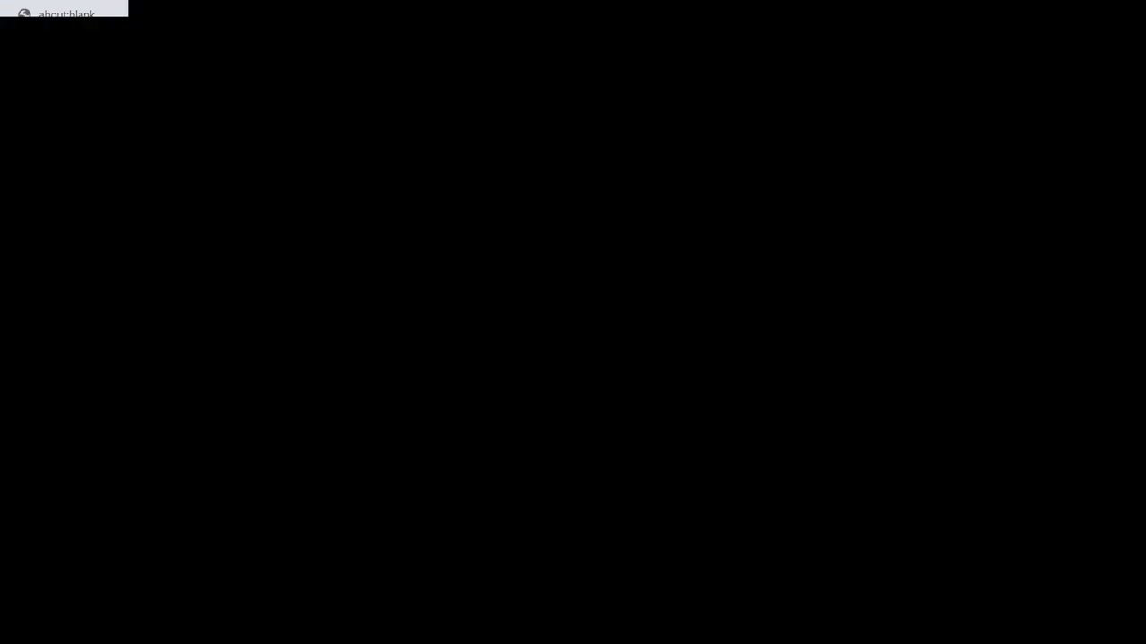
In the wanbridge01 console, apply custom WAN settings with blank bandwidth, 400 ms round-trip delay and 3 percent packet loss, and check the stream on win7-user1.
{"action": "type", "text": "custom"}
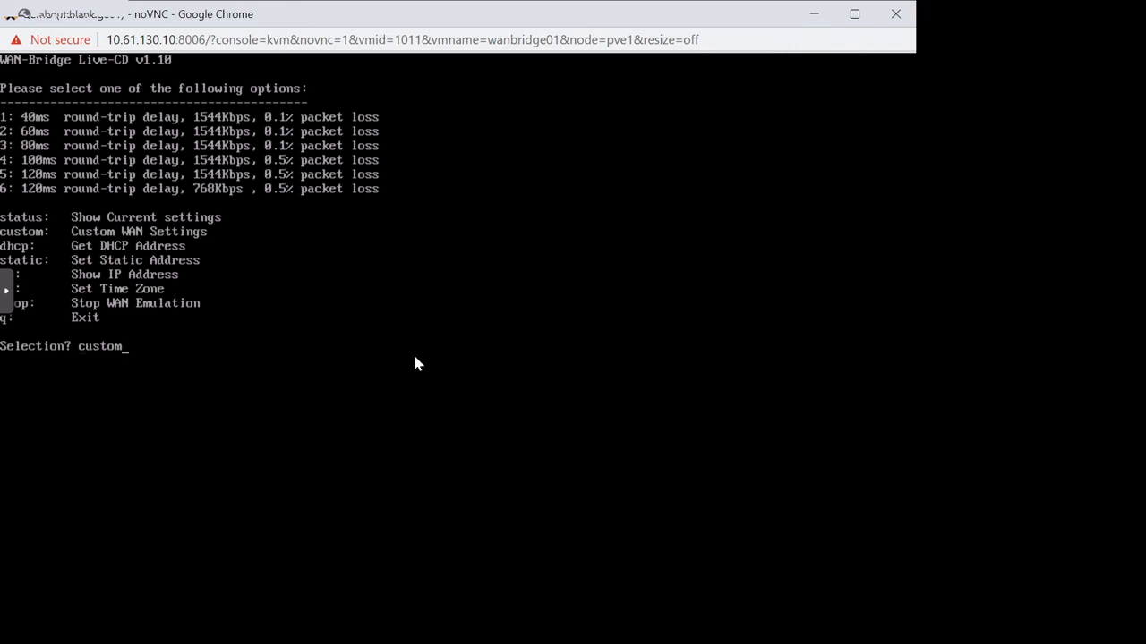
{"action": "key", "text": "Return"}
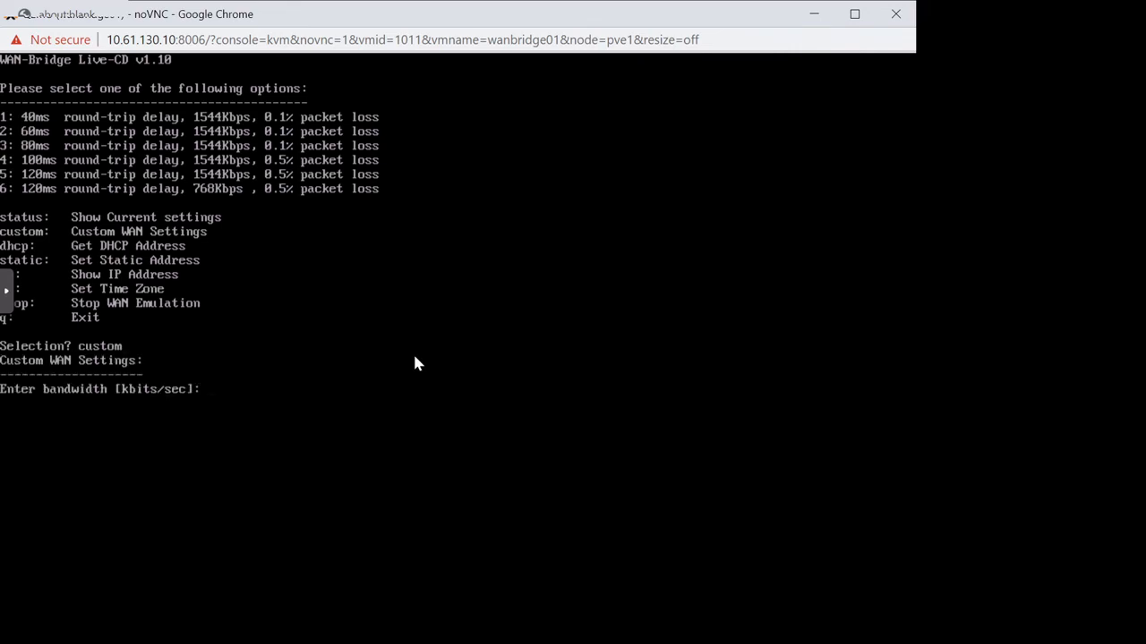
{"action": "key", "text": "Return"}
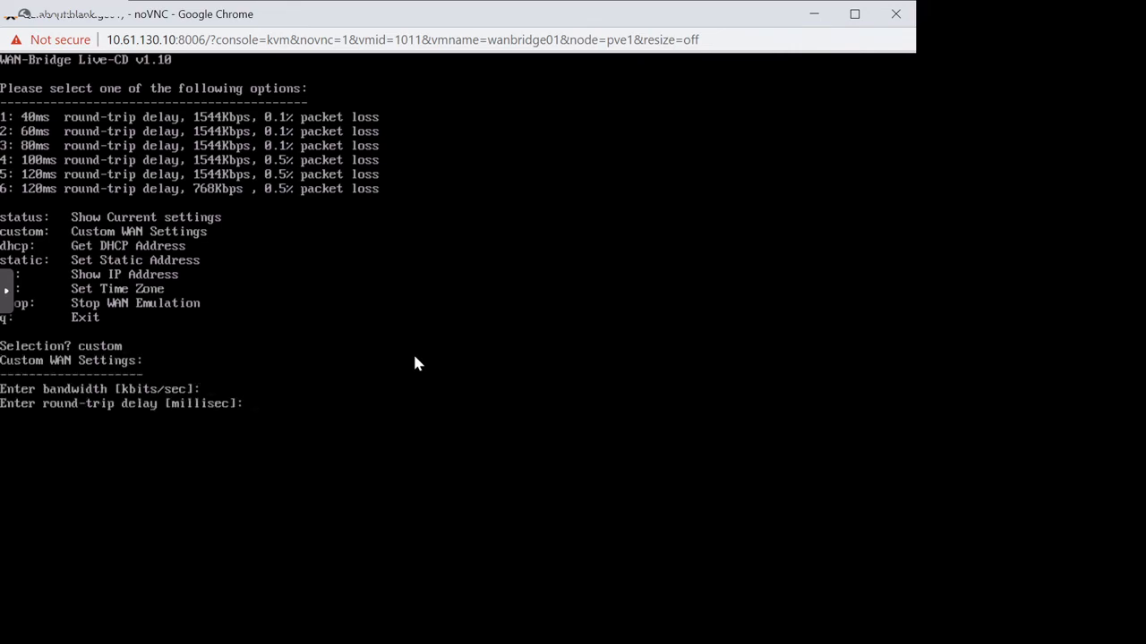
{"action": "type", "text": "400"}
{"action": "key", "text": "Return"}
{"action": "type", "text": "3"}
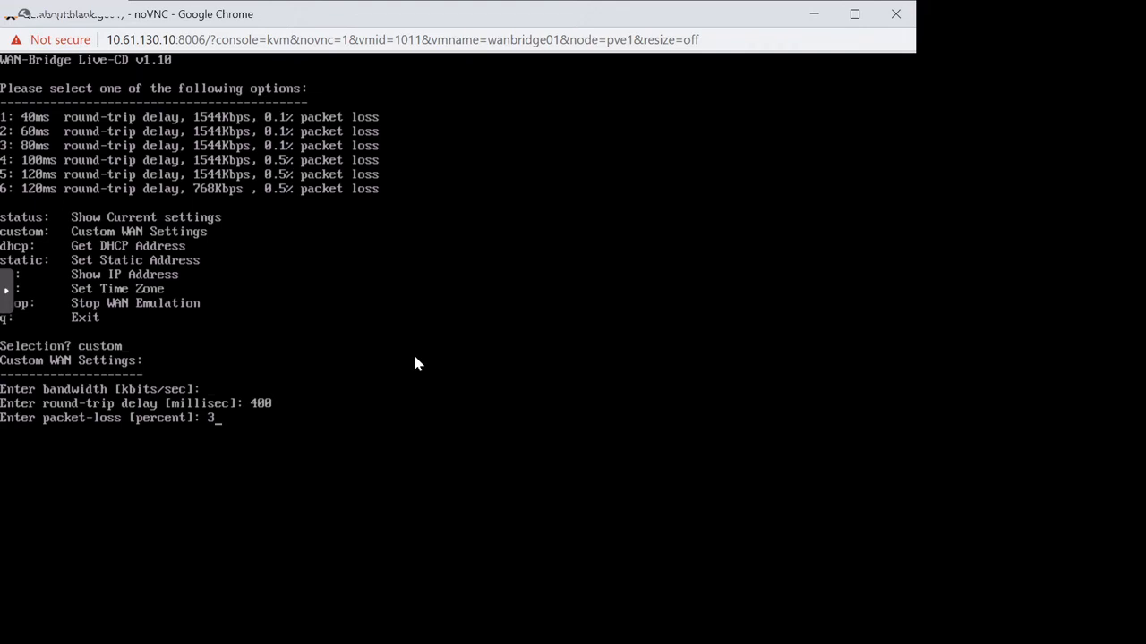
{"action": "key", "text": "Return"}
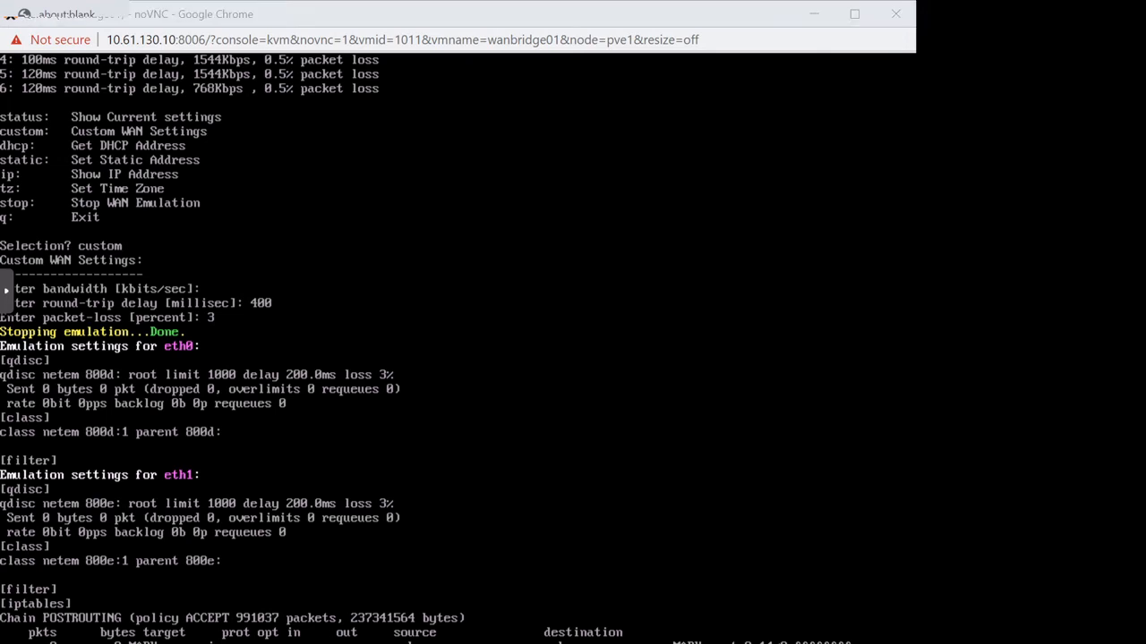
{"action": "left_click", "coordinate": [813, 21]}
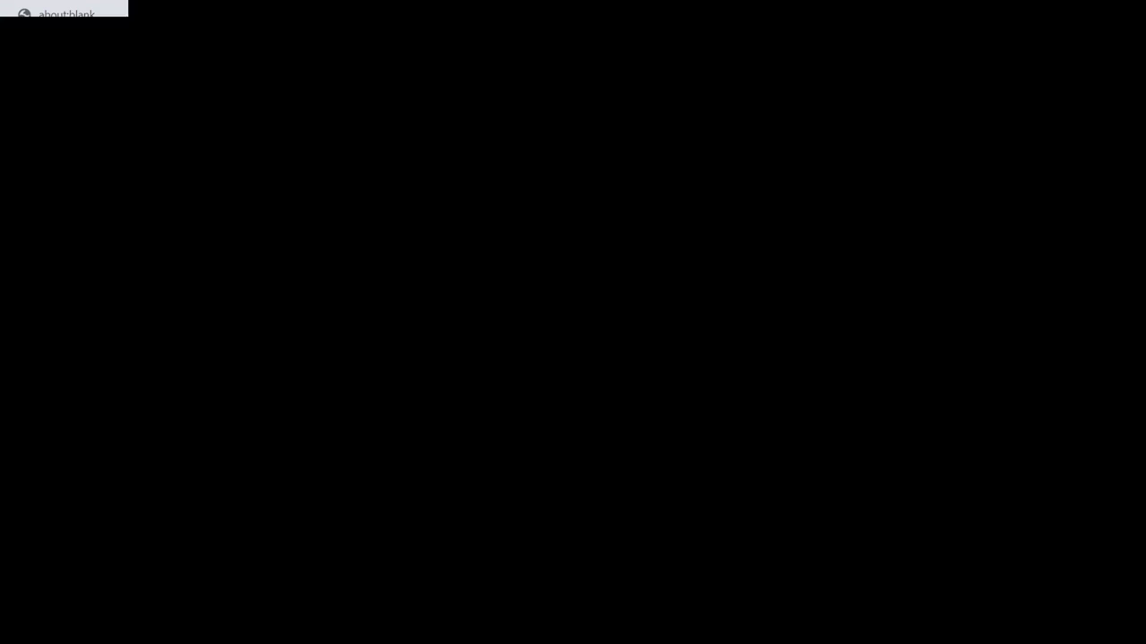
{"action": "key", "text": "alt+Tab"}
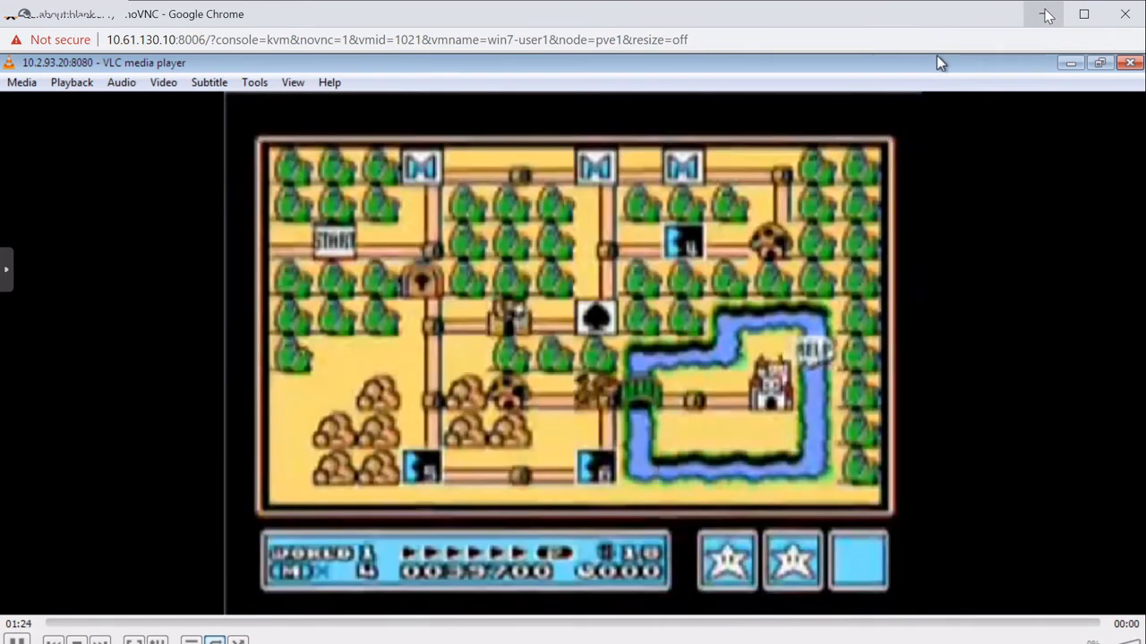
{"action": "left_click", "coordinate": [1043, 13]}
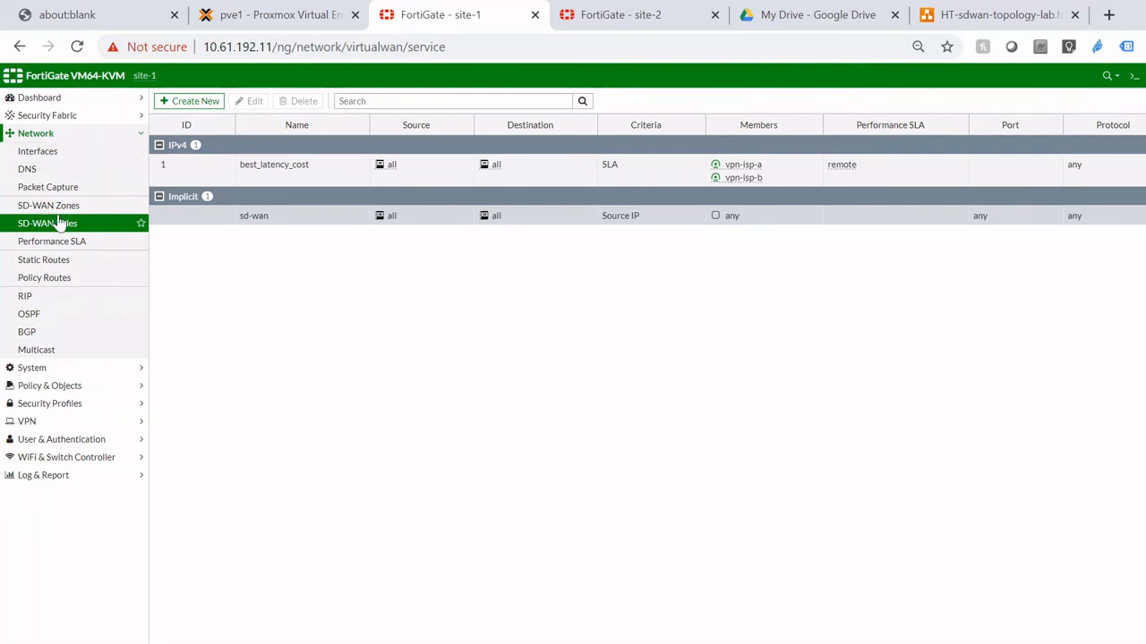
Open FortiView Sessions on FortiGate site-1, show the Destination Interface column and move it before Destination Port.
{"action": "left_click", "coordinate": [69, 105]}
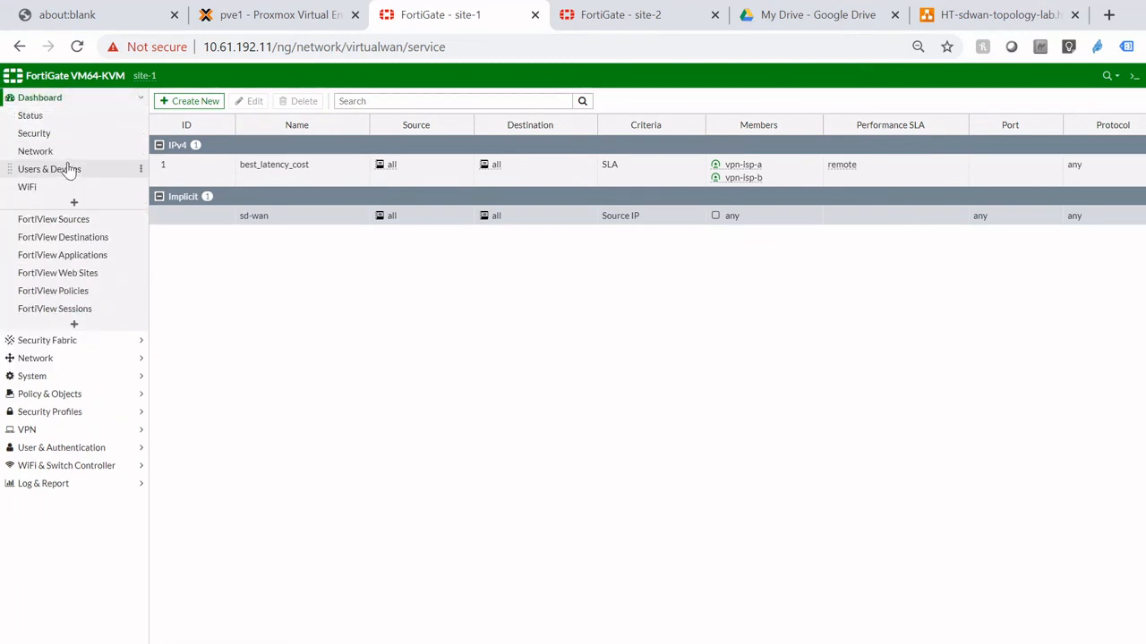
{"action": "left_click", "coordinate": [69, 309]}
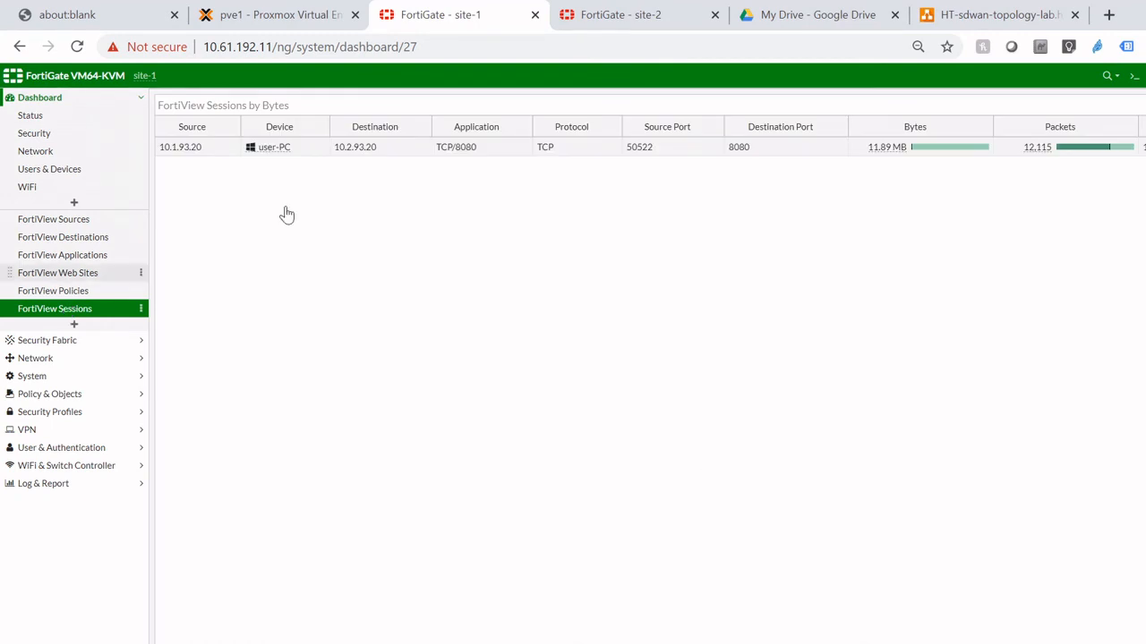
{"action": "left_click", "coordinate": [835, 128]}
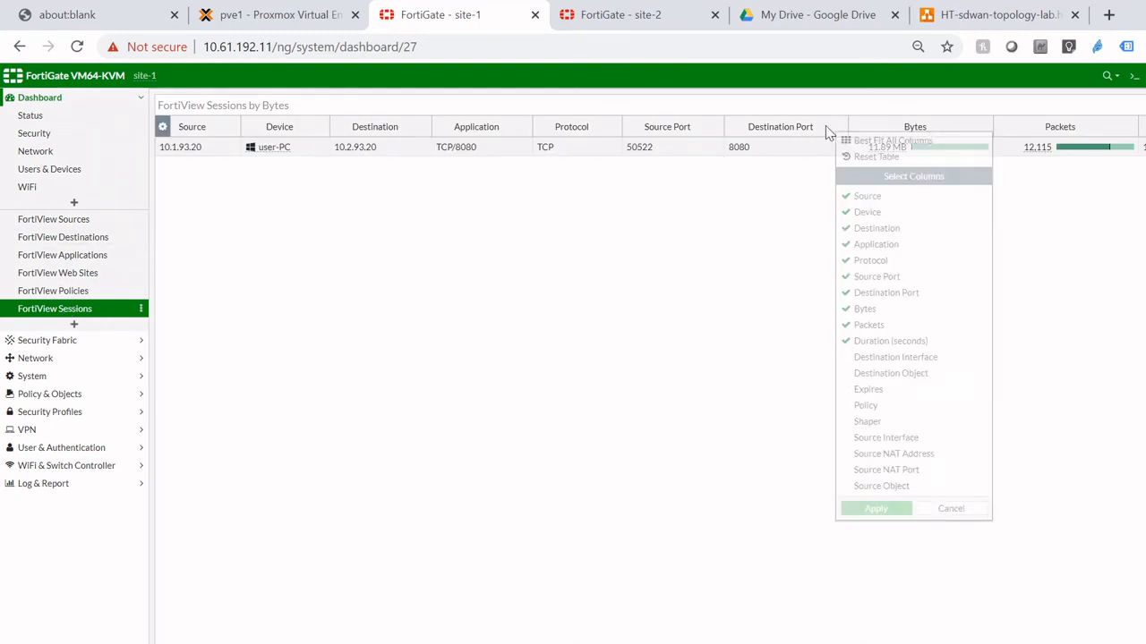
{"action": "left_click", "coordinate": [898, 361]}
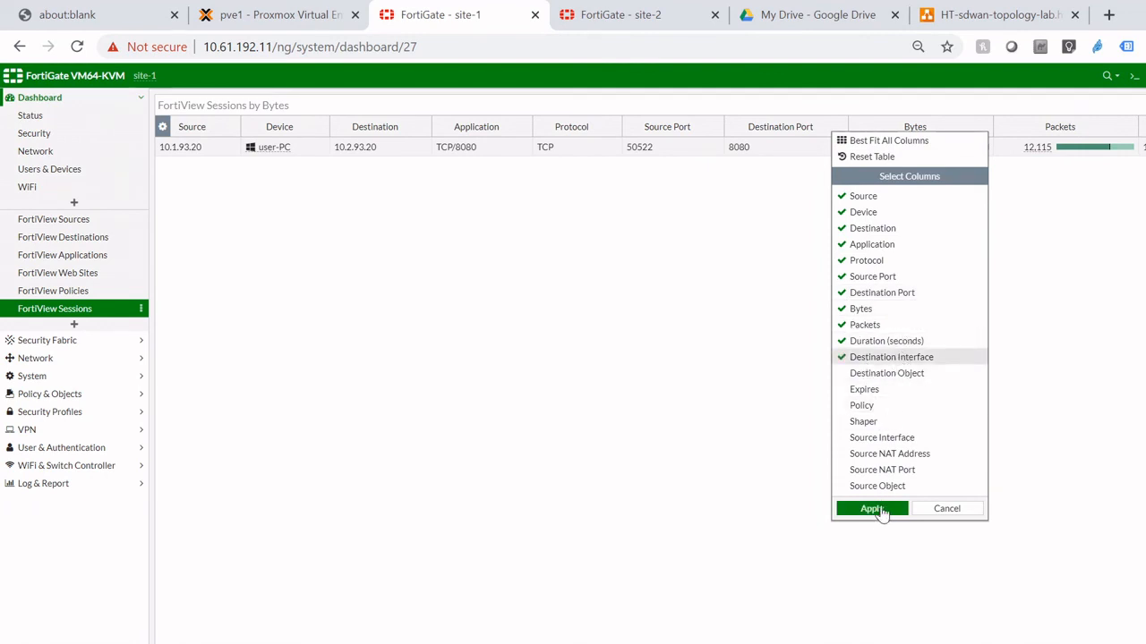
{"action": "left_click", "coordinate": [877, 509]}
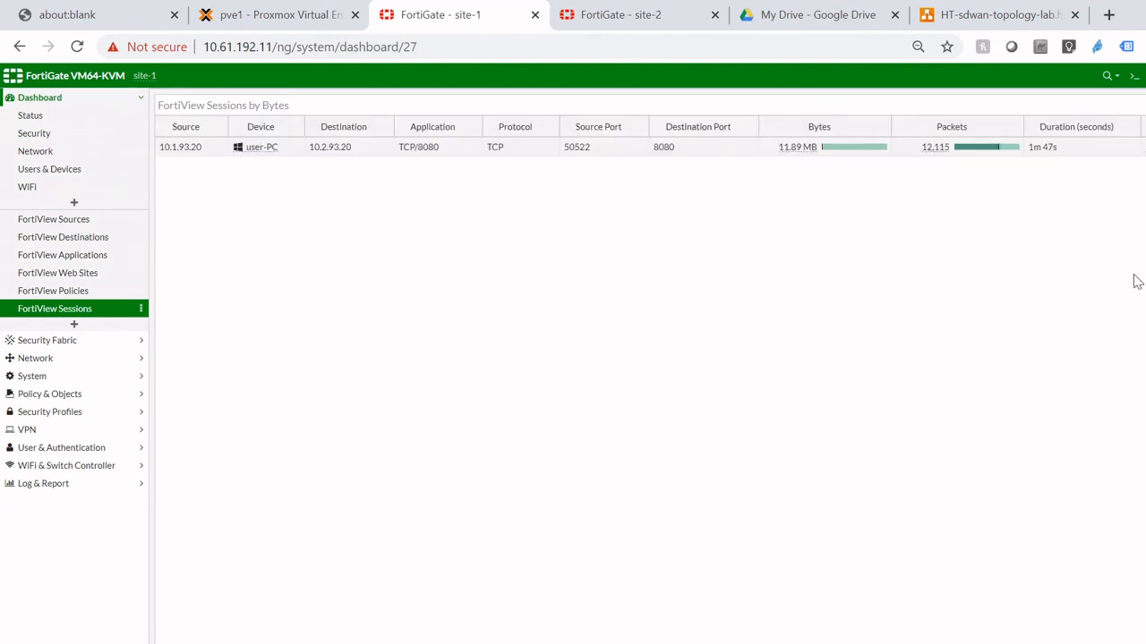
{"action": "left_click_drag", "start_coordinate": [1110, 126], "coordinate": [748, 127]}
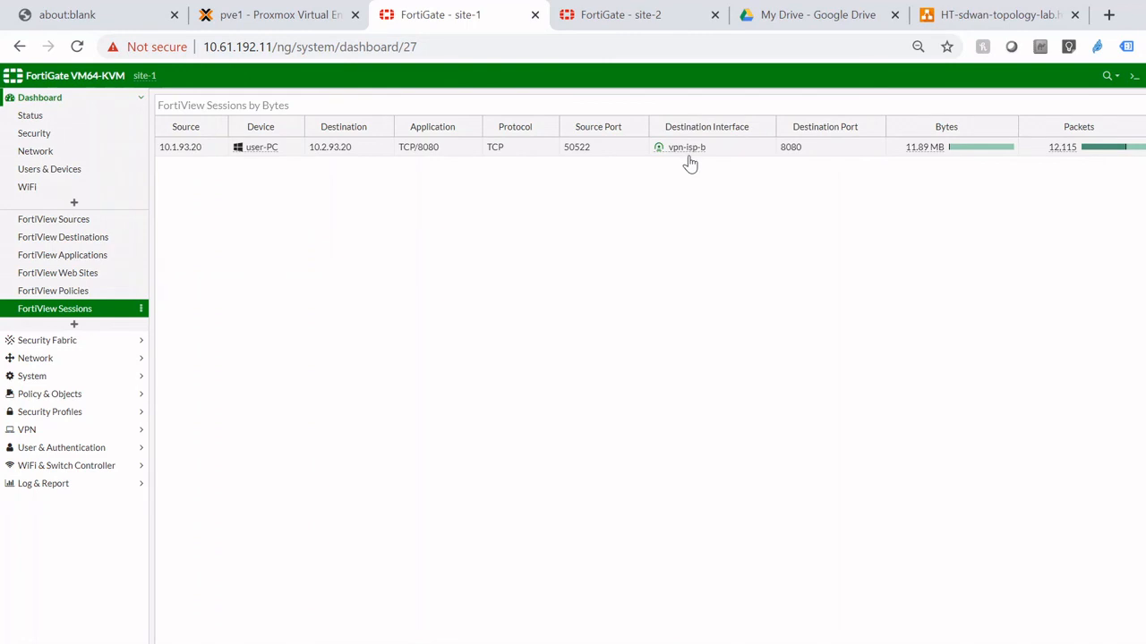
Check the packet loss and latency of vpn-isp-a in Performance SLA and the selected member of the best_latency_cost SD-WAN rule.
{"action": "left_click", "coordinate": [80, 355]}
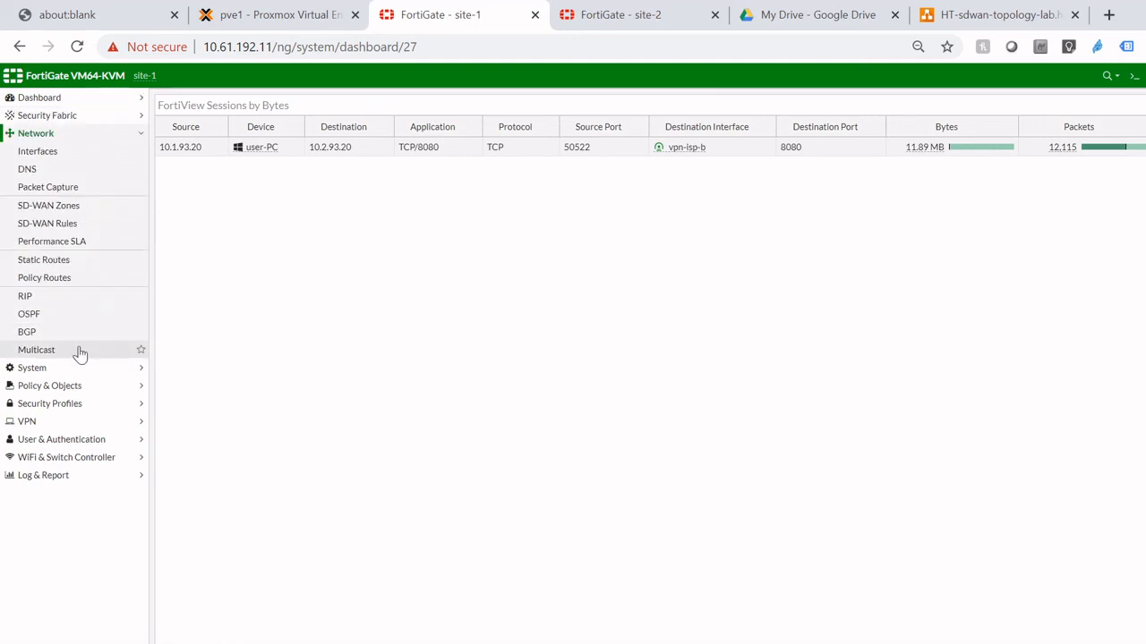
{"action": "left_click", "coordinate": [79, 247]}
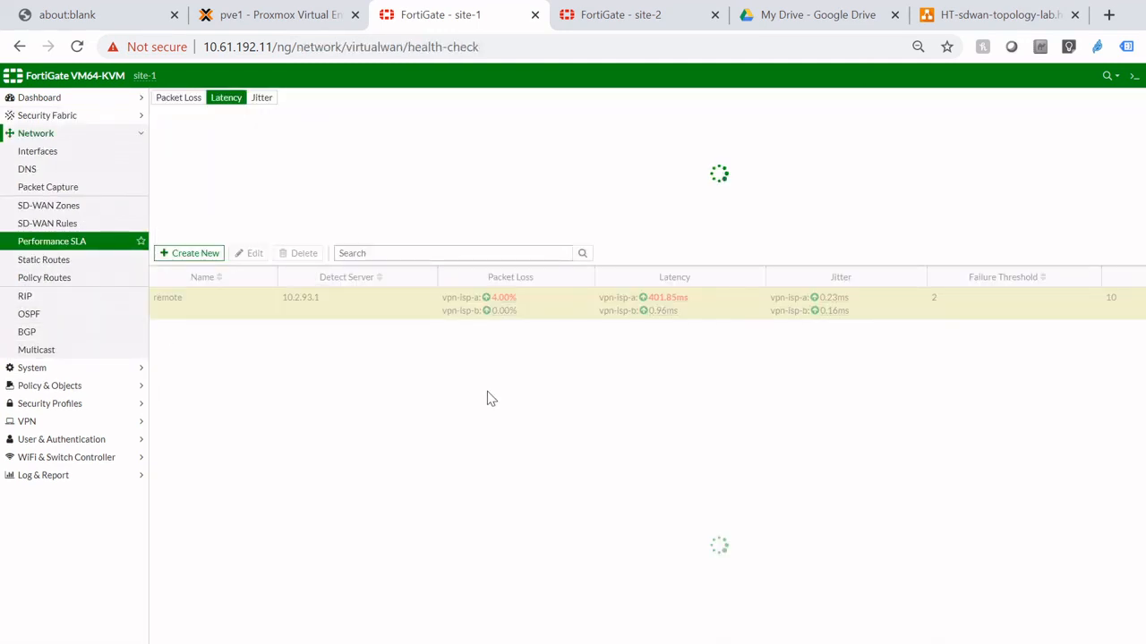
{"action": "mouse_move", "coordinate": [506, 302]}
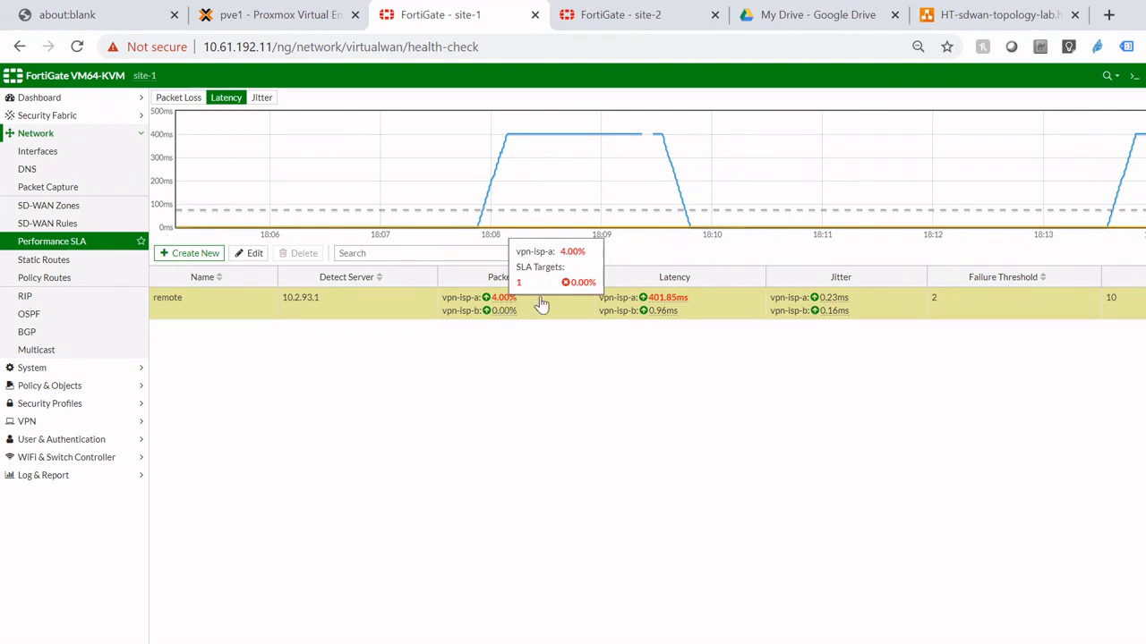
{"action": "mouse_move", "coordinate": [656, 304]}
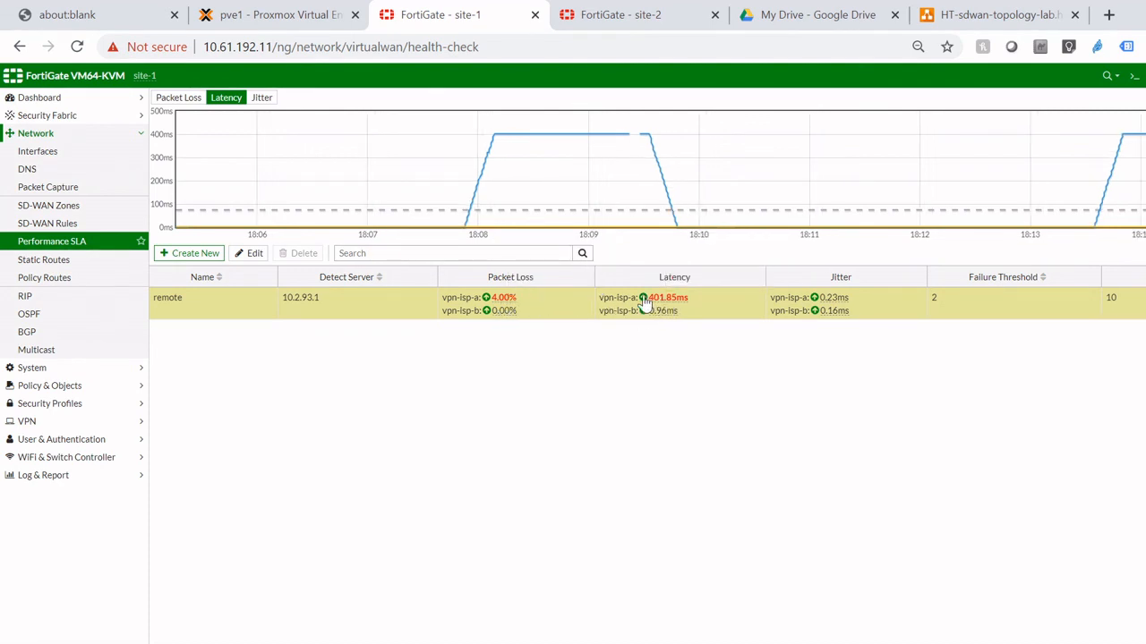
{"action": "left_click", "coordinate": [79, 225]}
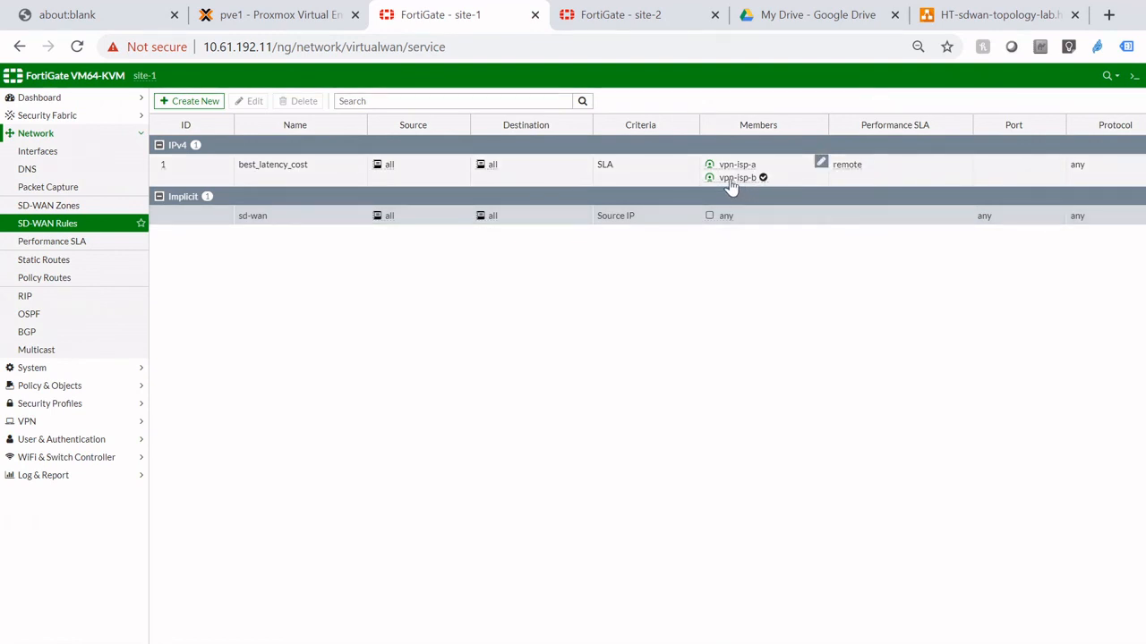
{"action": "mouse_move", "coordinate": [755, 182]}
Review the system event log for vpn-isp-a routing changes and show the details of the 18:15:23 static route entry.
{"action": "left_click", "coordinate": [91, 482]}
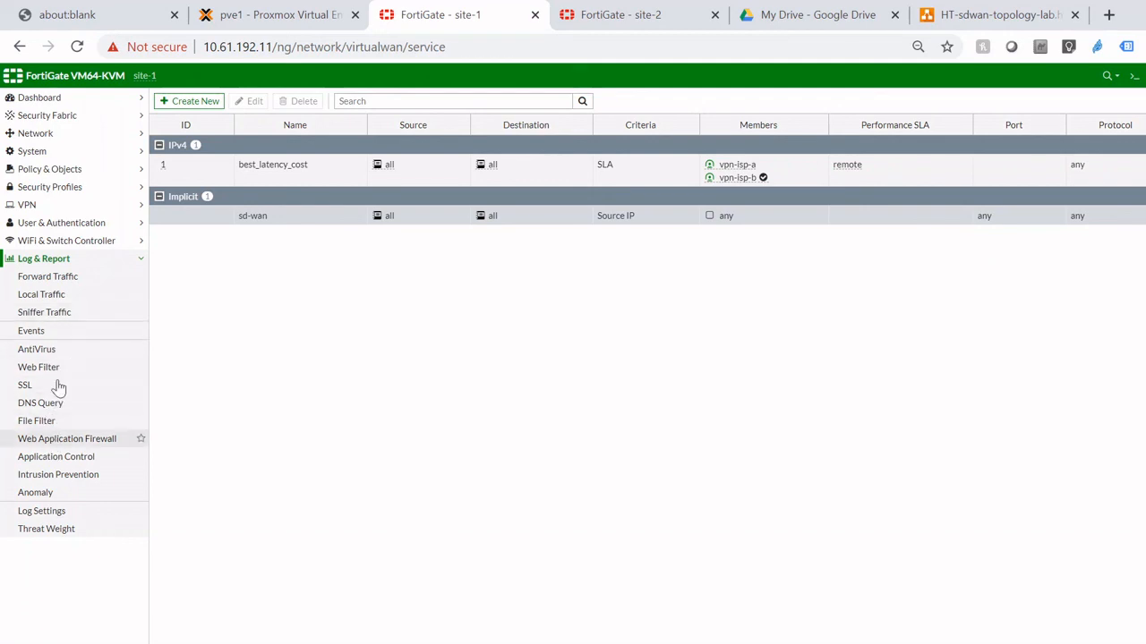
{"action": "left_click", "coordinate": [60, 339]}
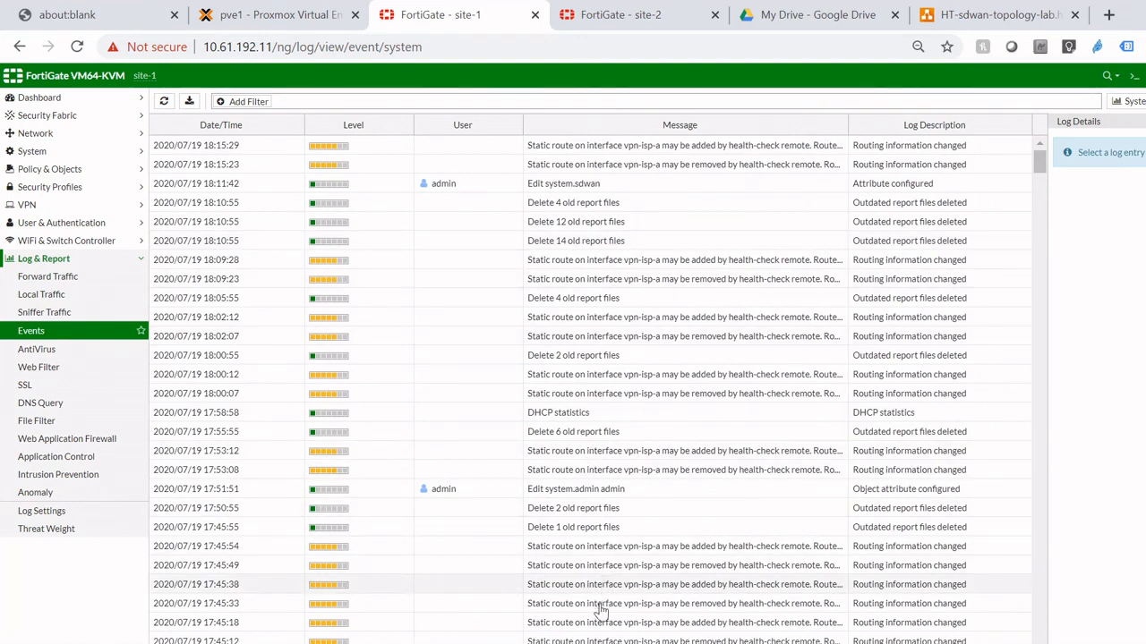
{"action": "scroll", "coordinate": [595, 612], "scroll_direction": "down", "scroll_amount": 3}
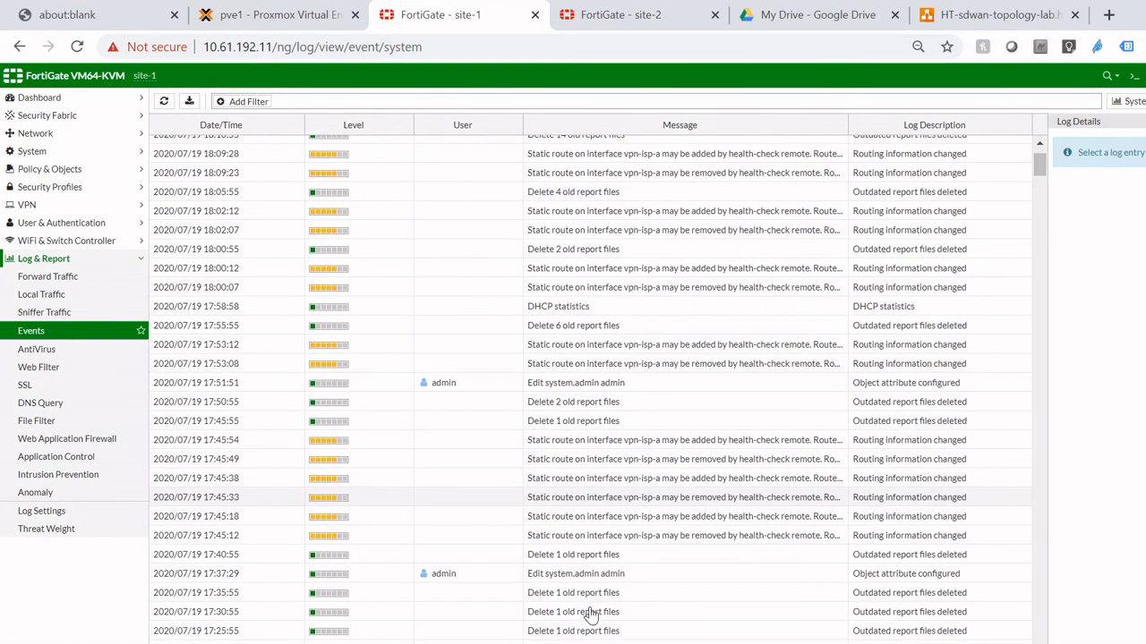
{"action": "scroll", "coordinate": [590, 615], "scroll_direction": "up", "scroll_amount": 1}
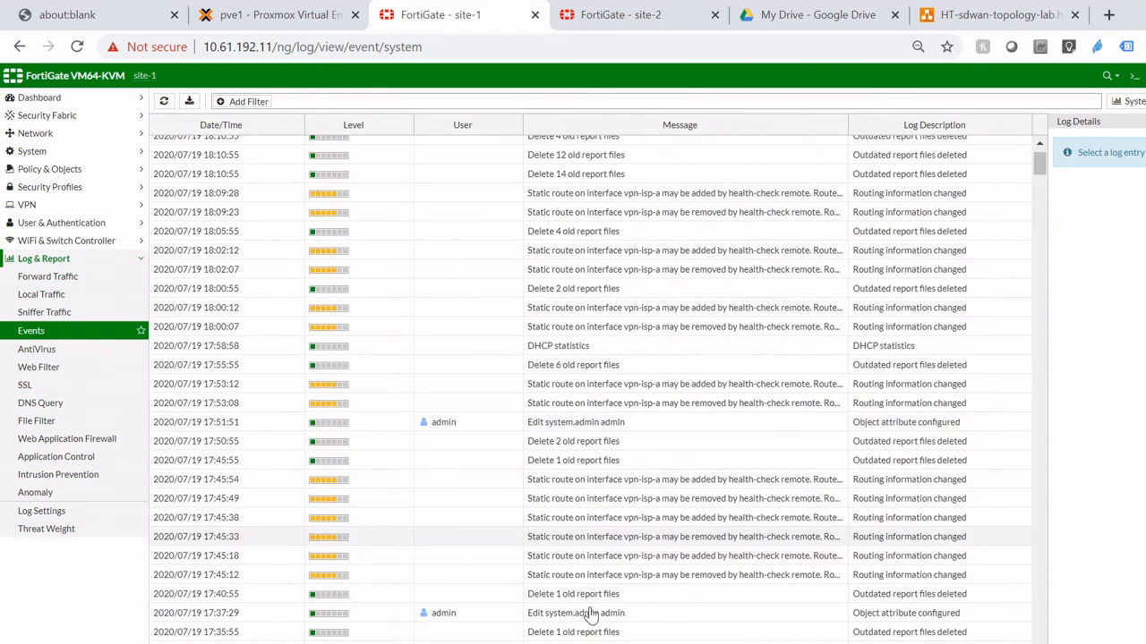
{"action": "scroll", "coordinate": [590, 616], "scroll_direction": "up", "scroll_amount": 2}
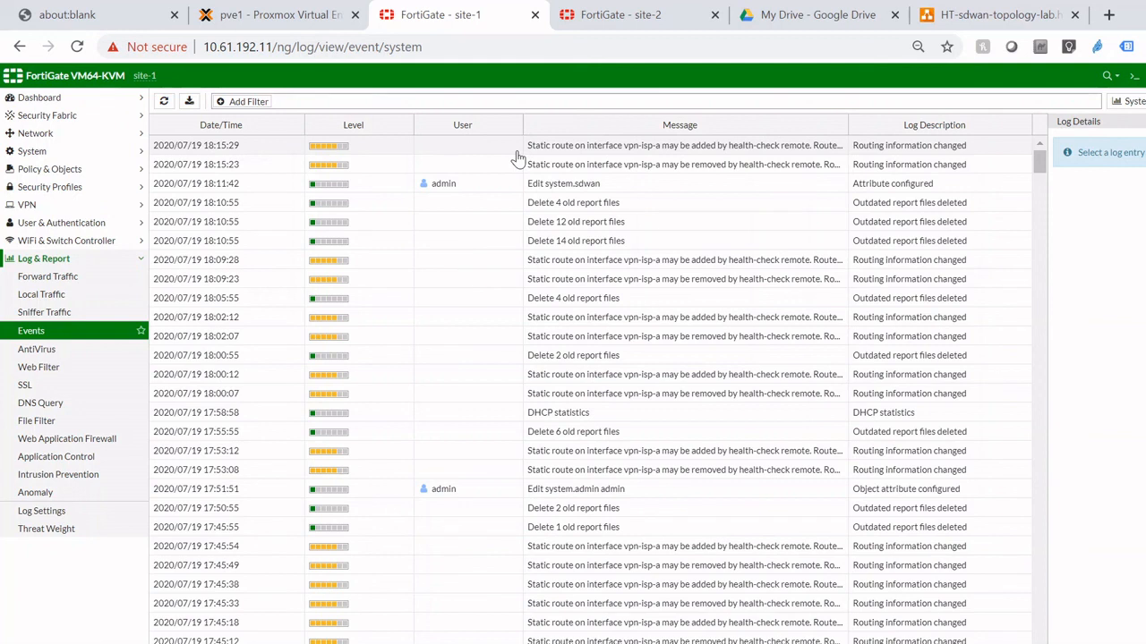
{"action": "left_click", "coordinate": [466, 167]}
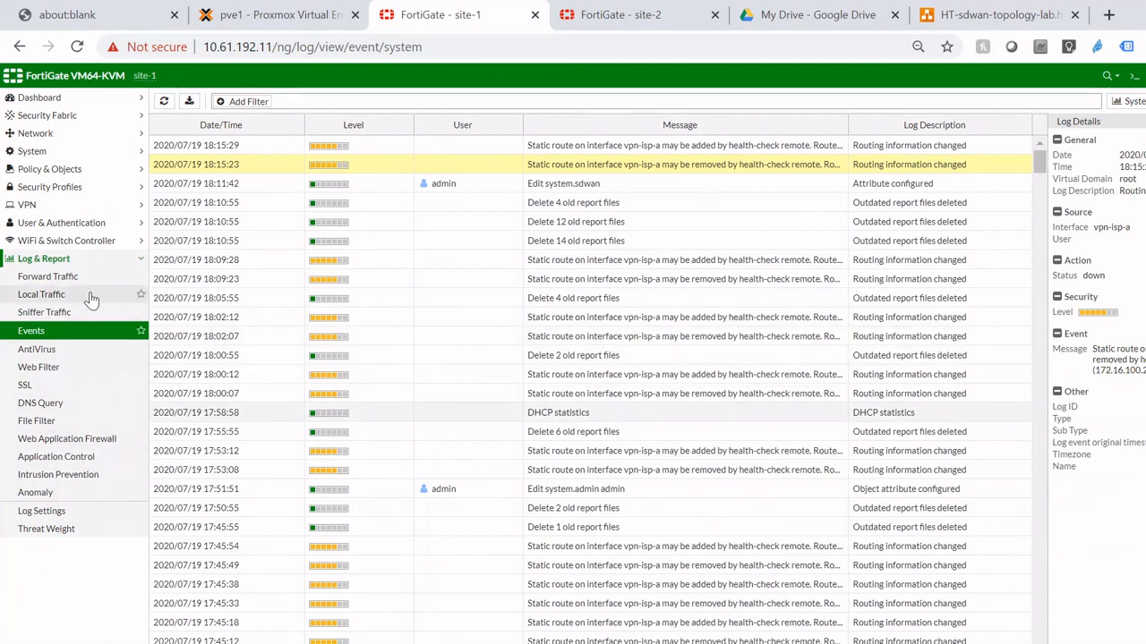
Return to the Performance SLA page on FortiGate site-1.
{"action": "left_click", "coordinate": [102, 138]}
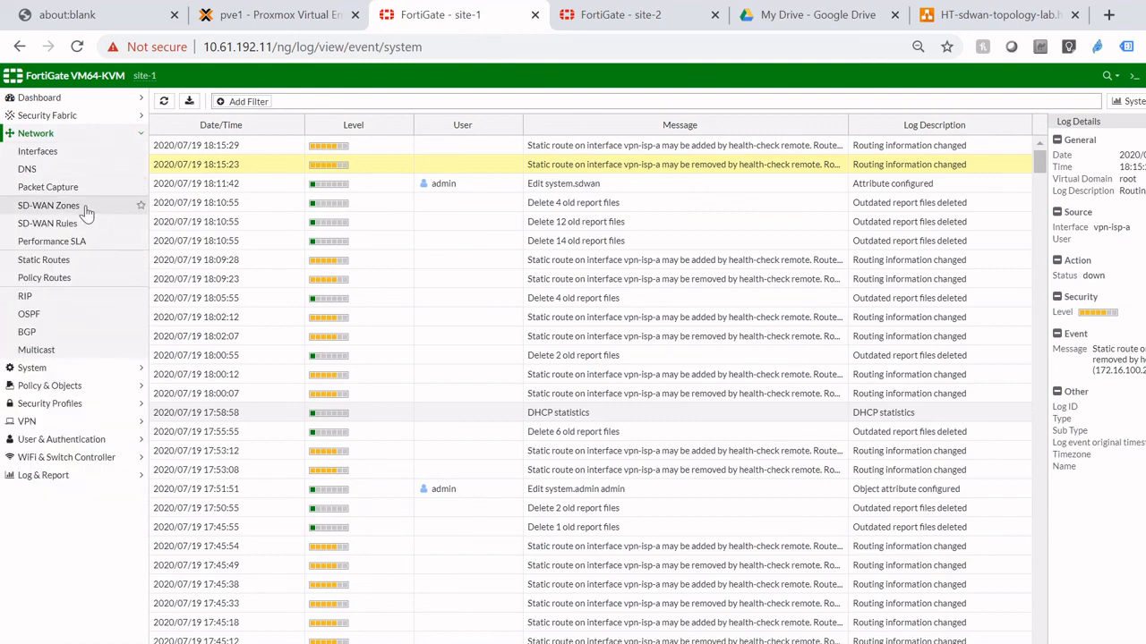
{"action": "left_click", "coordinate": [78, 244]}
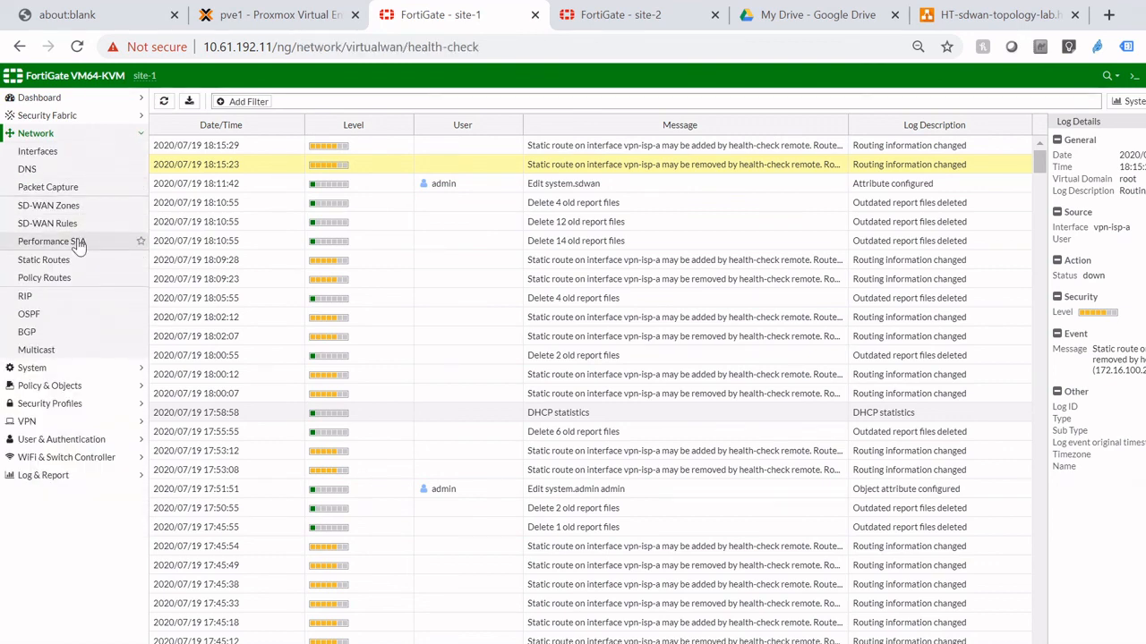